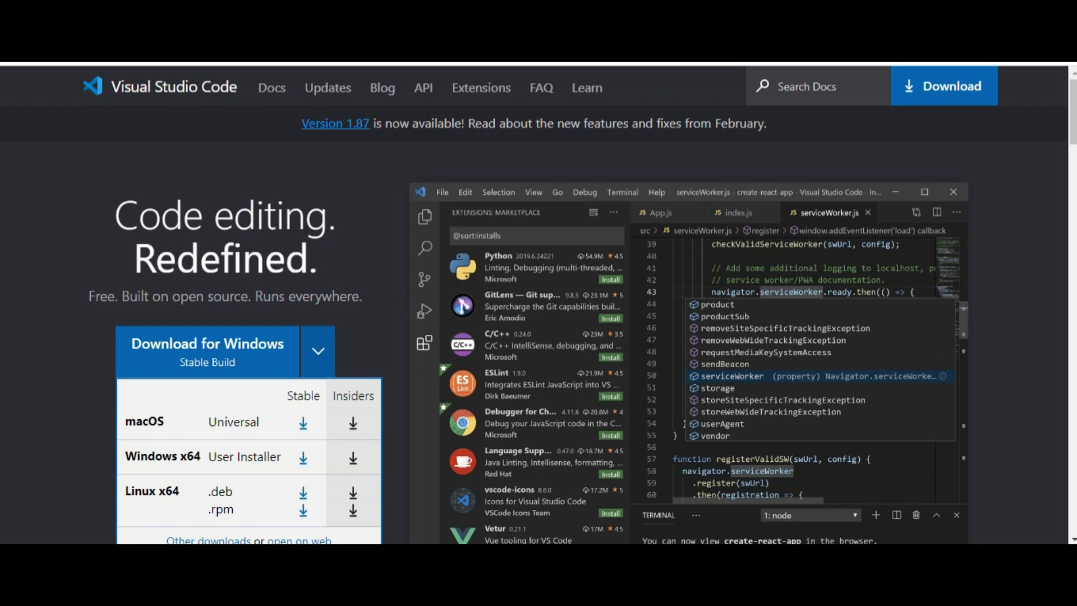
Create the fixerecomeapp folder, move into it, and open it with 'code .' in Visual Studio Code.
drag(203, 456, 125, 457)
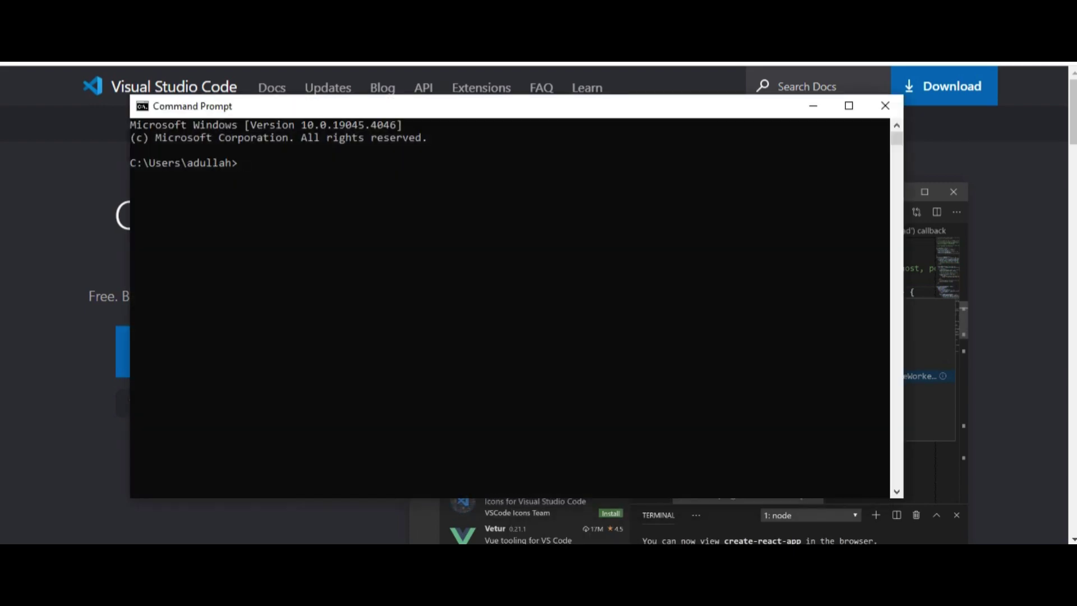
text(mkdir )
text(fixerecomea)
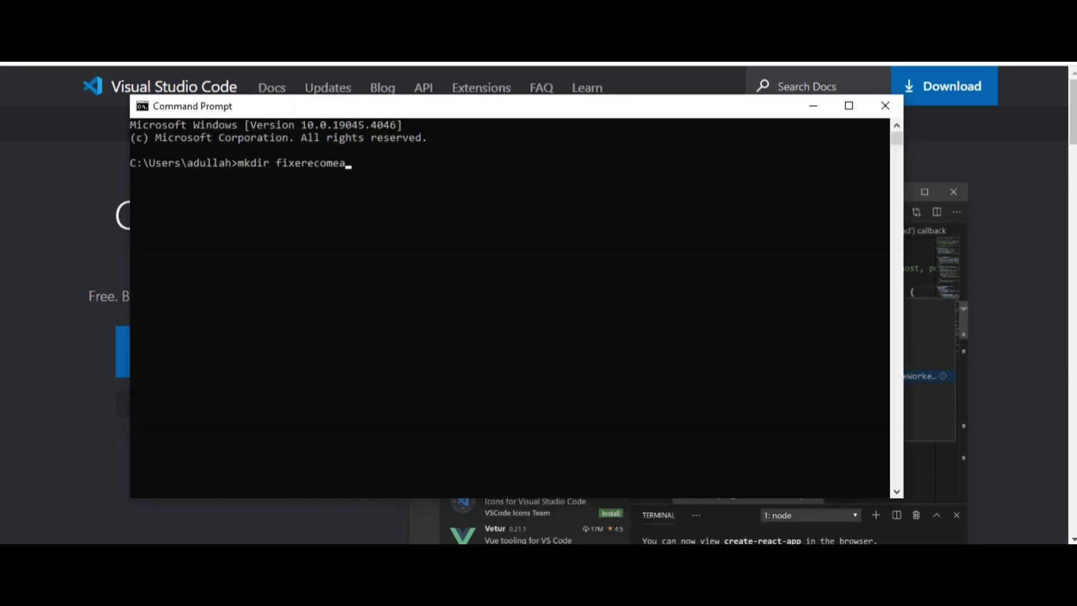
text(pp)
key(Return)
text(cd fi)
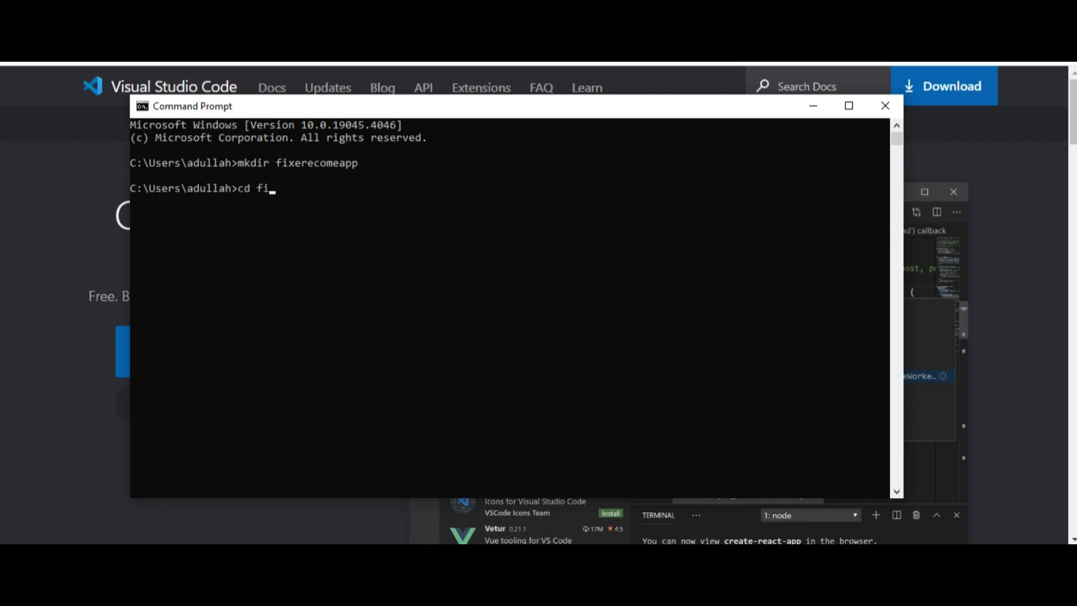
text(xerecomea)
text(pp)
key(Return)
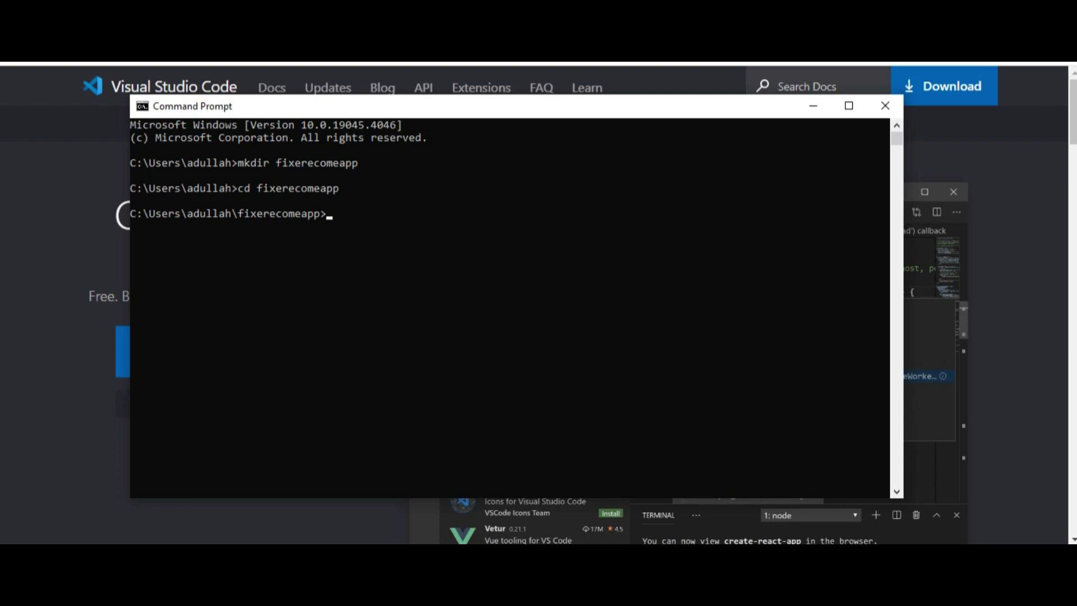
text(code .)
key(Return)
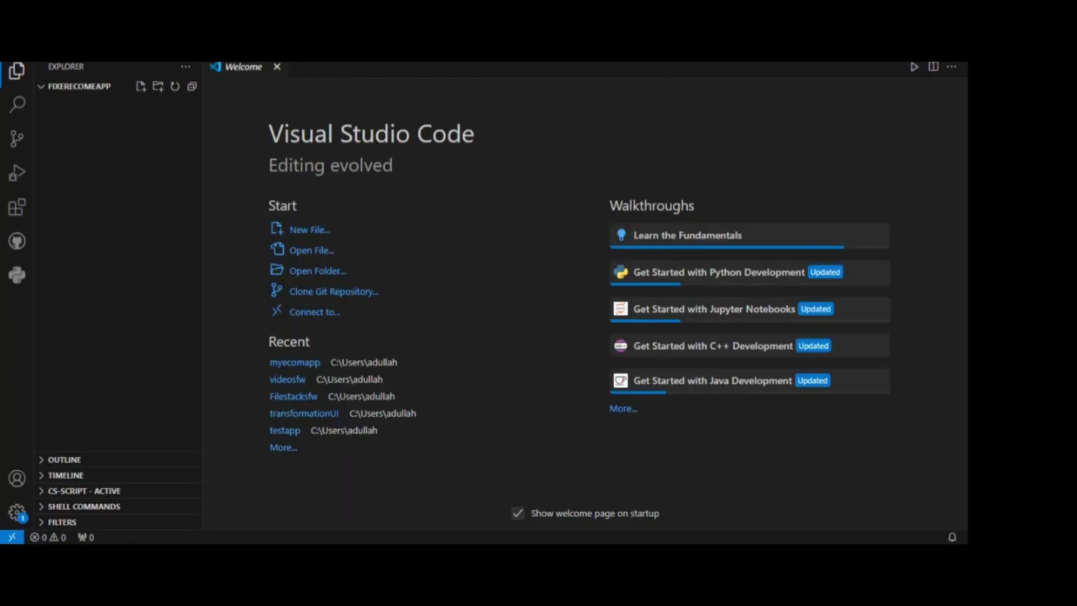
Add an empty index.html file to the fixerecomeapp project from Explorer.
click(141, 86)
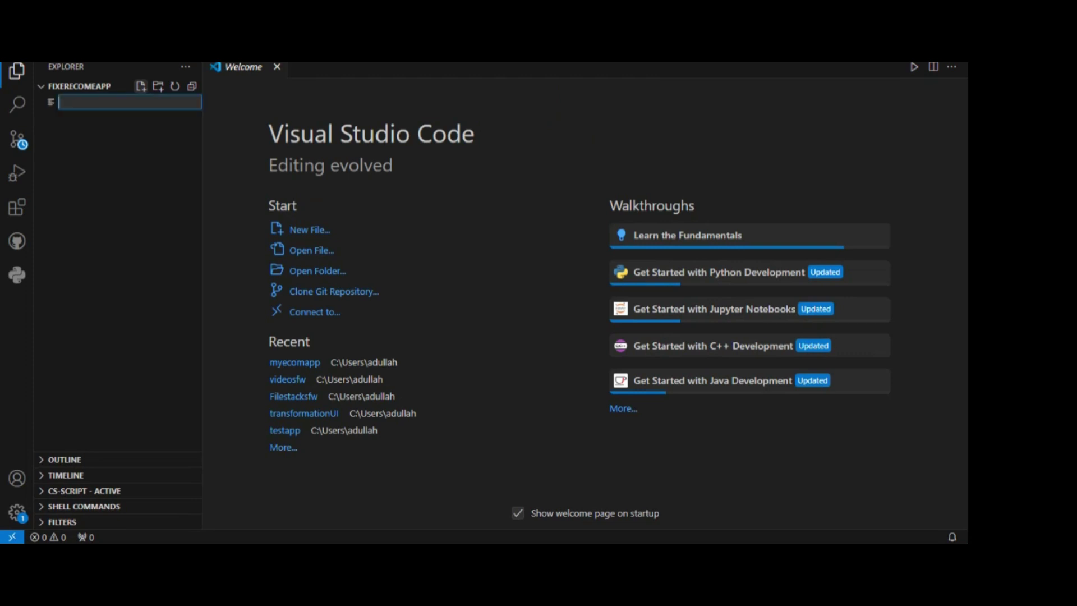
text(ind)
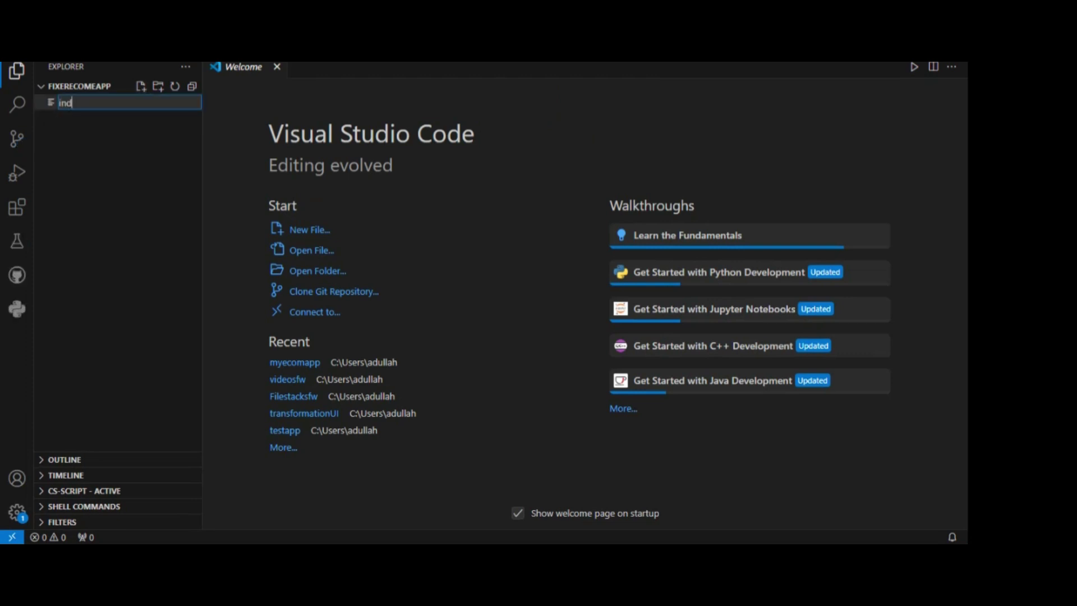
text(ex.h)
text(tml)
key(Return)
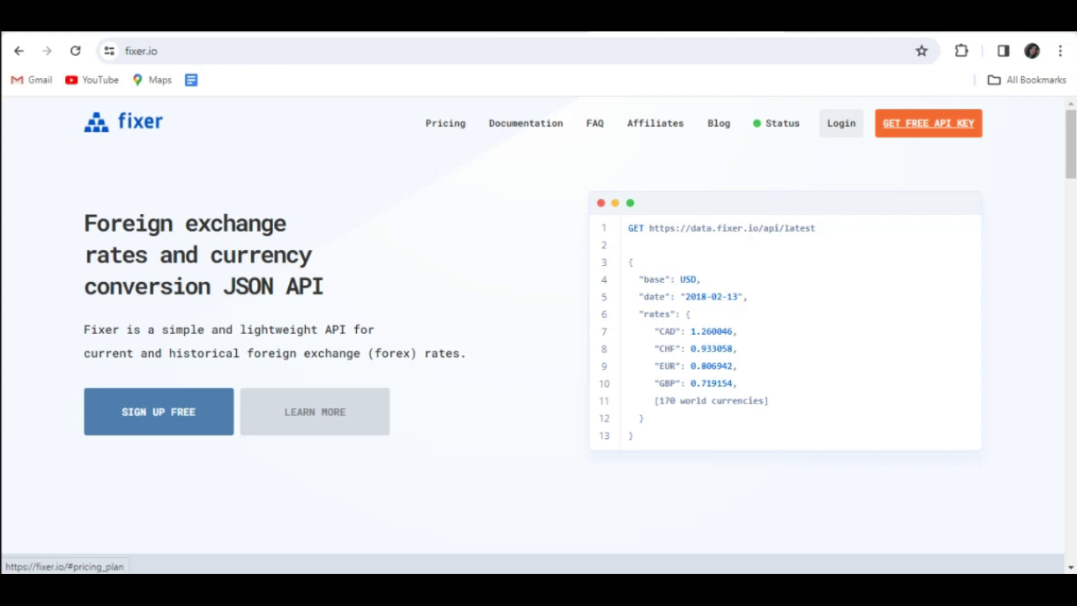
Check the Free plan's price, API call limit, hourly updates and support, then subscribe to it.
click(929, 122)
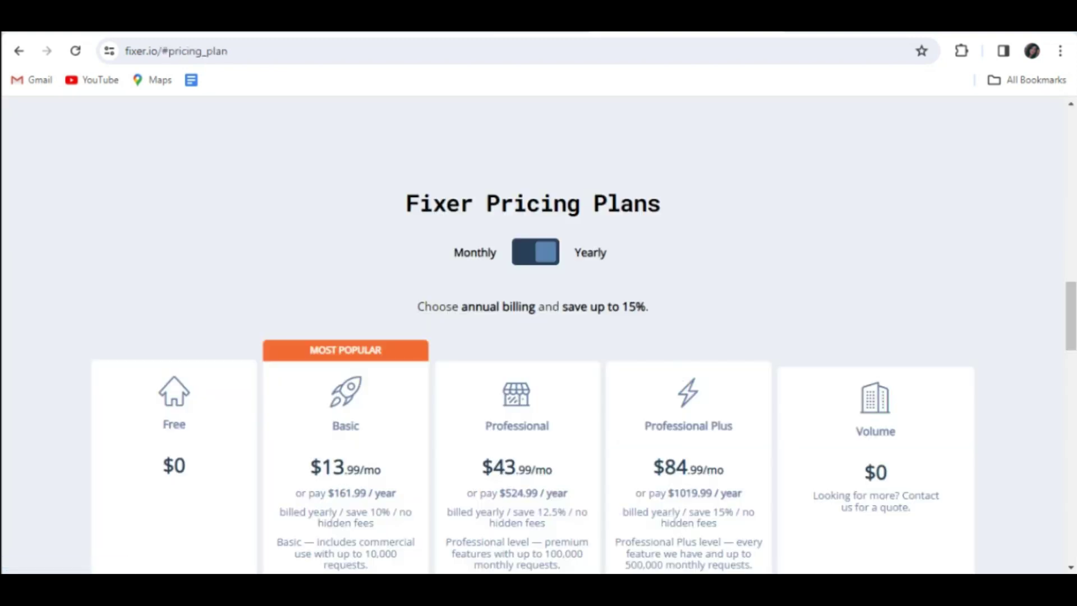
scroll(539, 336, down, 5)
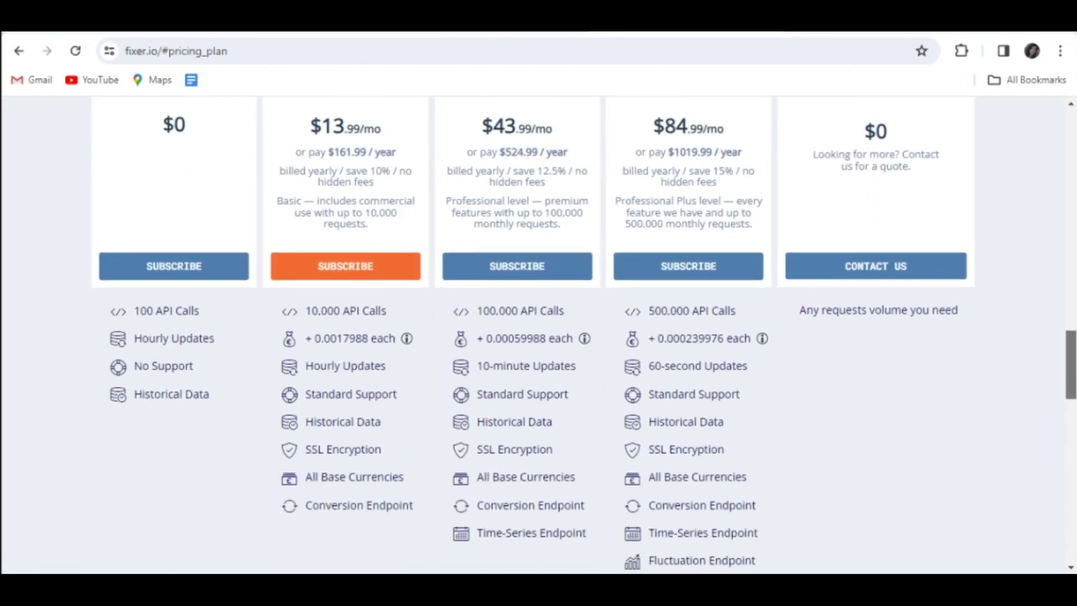
scroll(539, 337, up, 2)
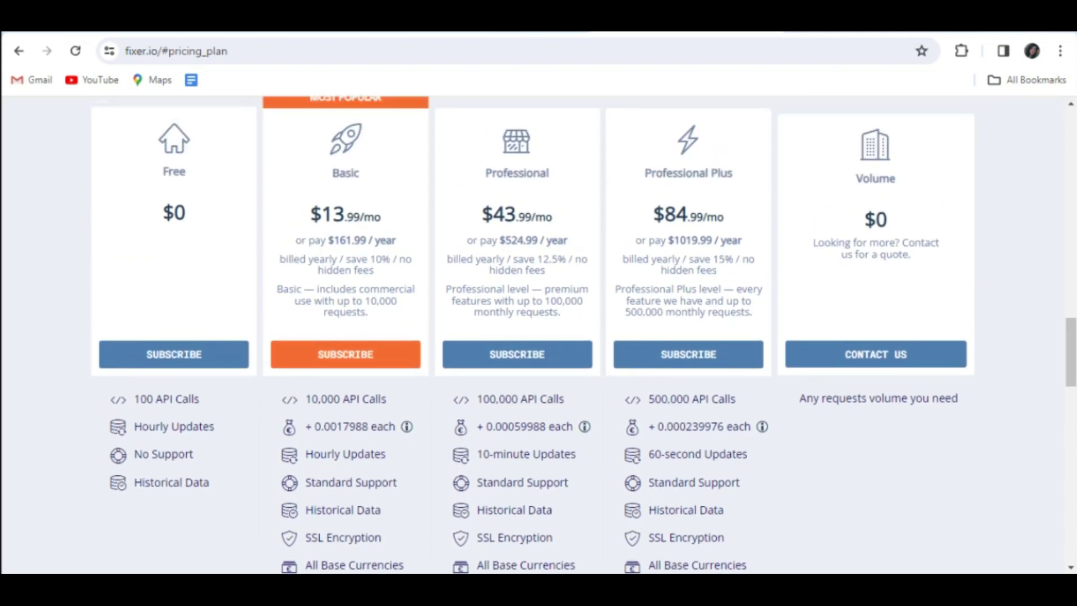
drag(161, 171, 187, 215)
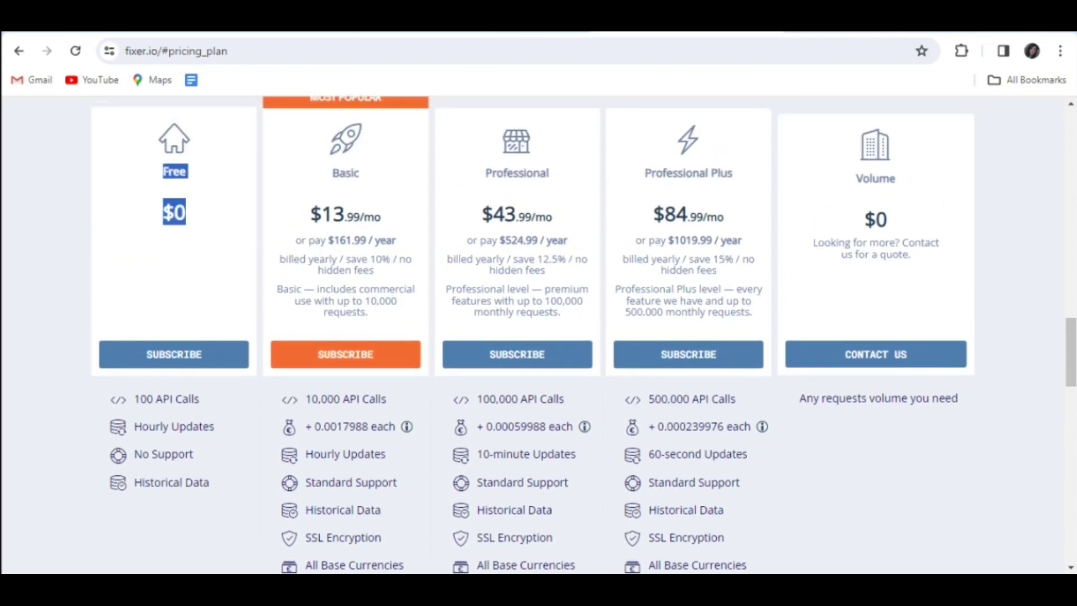
click(187, 215)
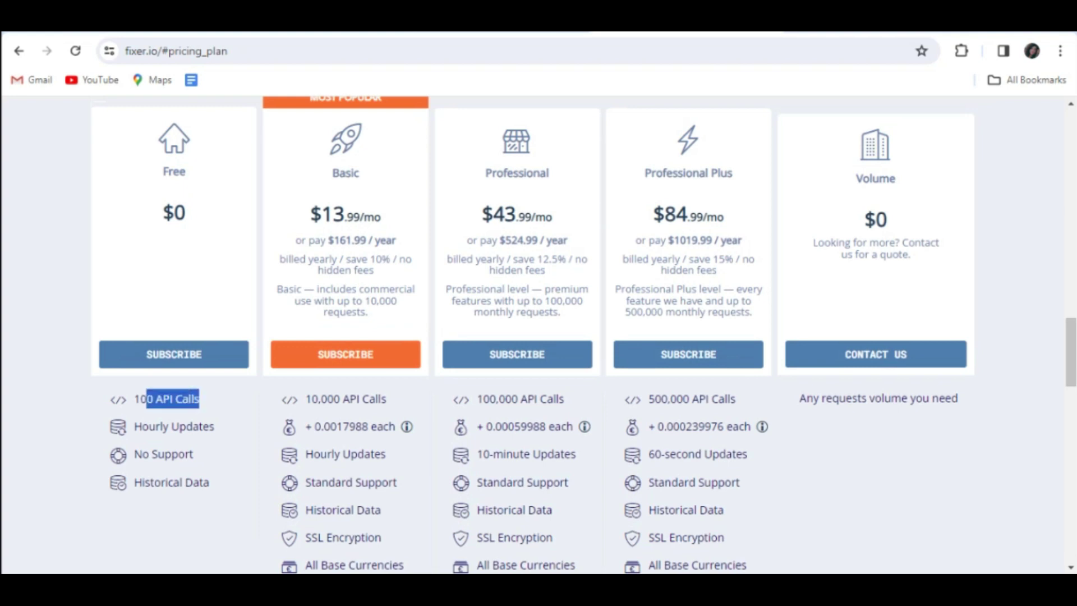
drag(200, 400, 161, 171)
click(161, 171)
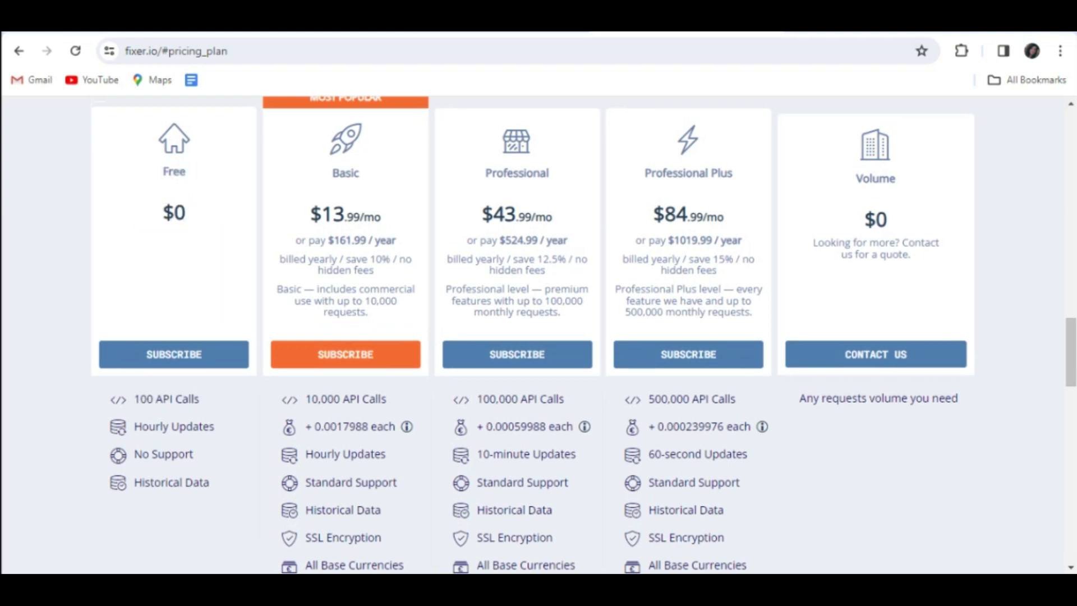
drag(133, 427, 215, 426)
click(216, 426)
mouse_move(133, 454)
mouse_down()
mouse_move(194, 453)
mouse_move(133, 483)
mouse_up()
click(195, 453)
click(134, 482)
click(174, 355)
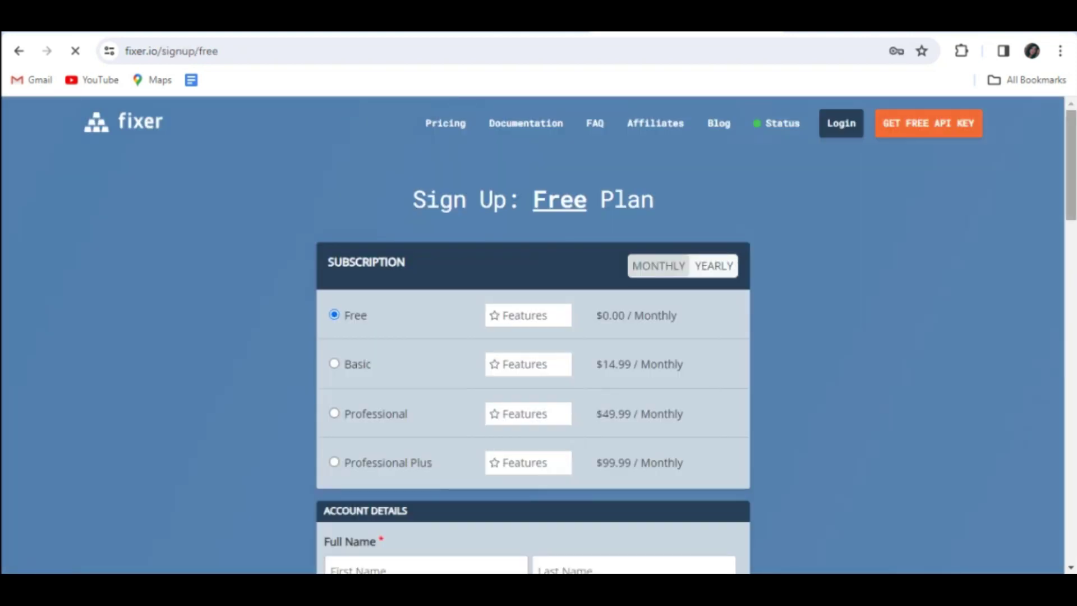
scroll(533, 337, down, 4)
scroll(533, 336, down, 2)
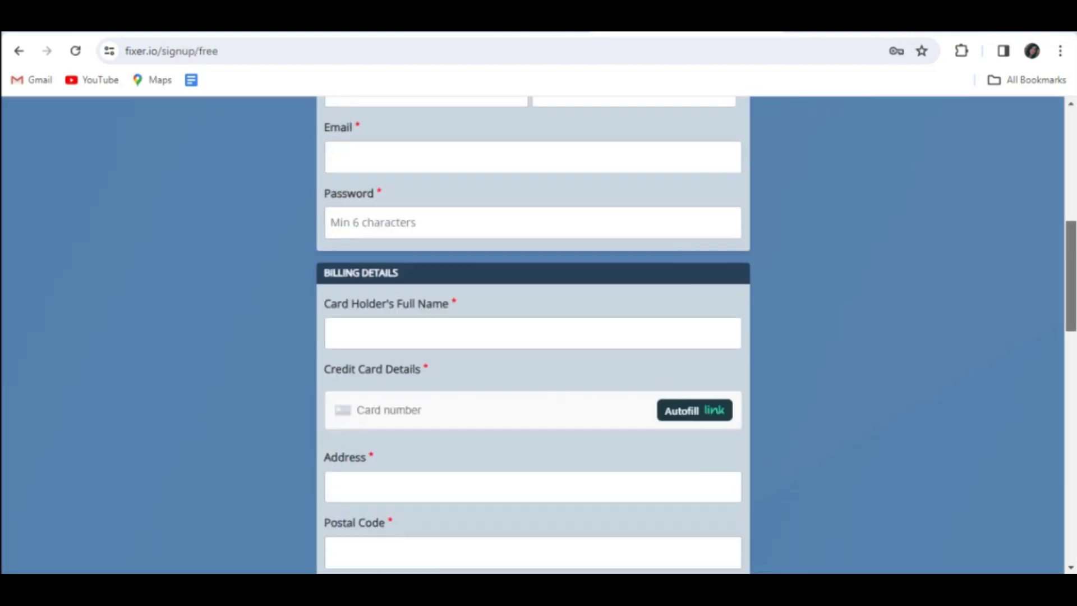
scroll(532, 337, down, 6)
scroll(533, 336, down, 1)
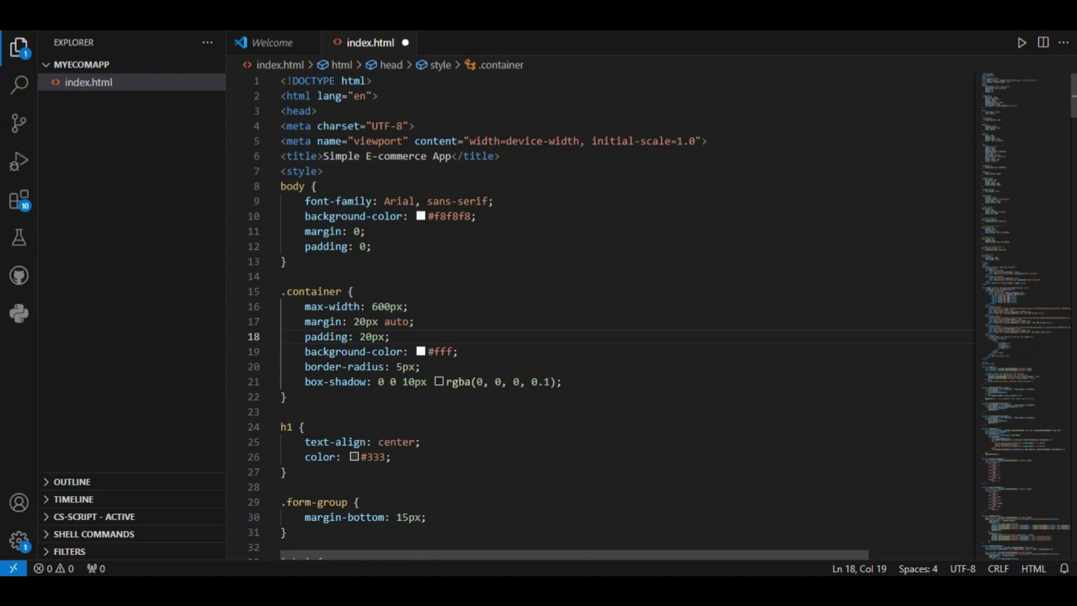
drag(280, 80, 324, 171)
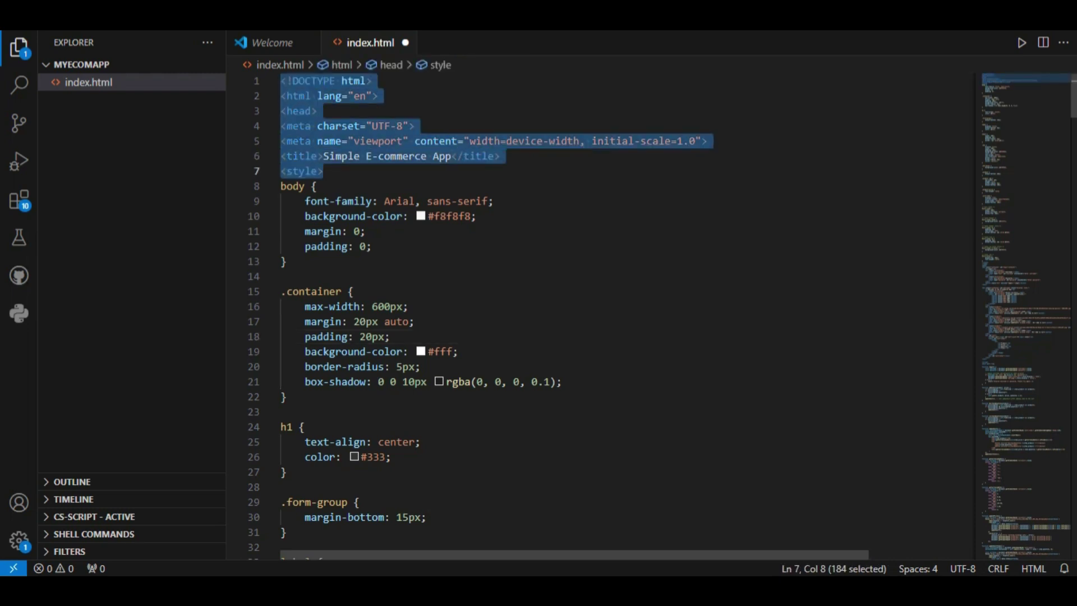
key(Right)
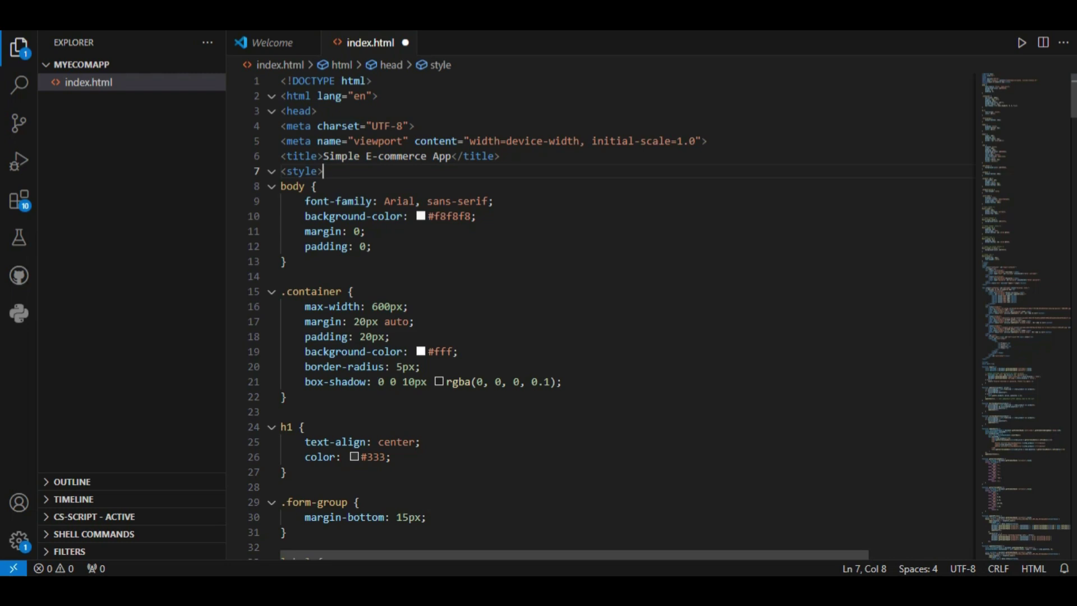
click(306, 230)
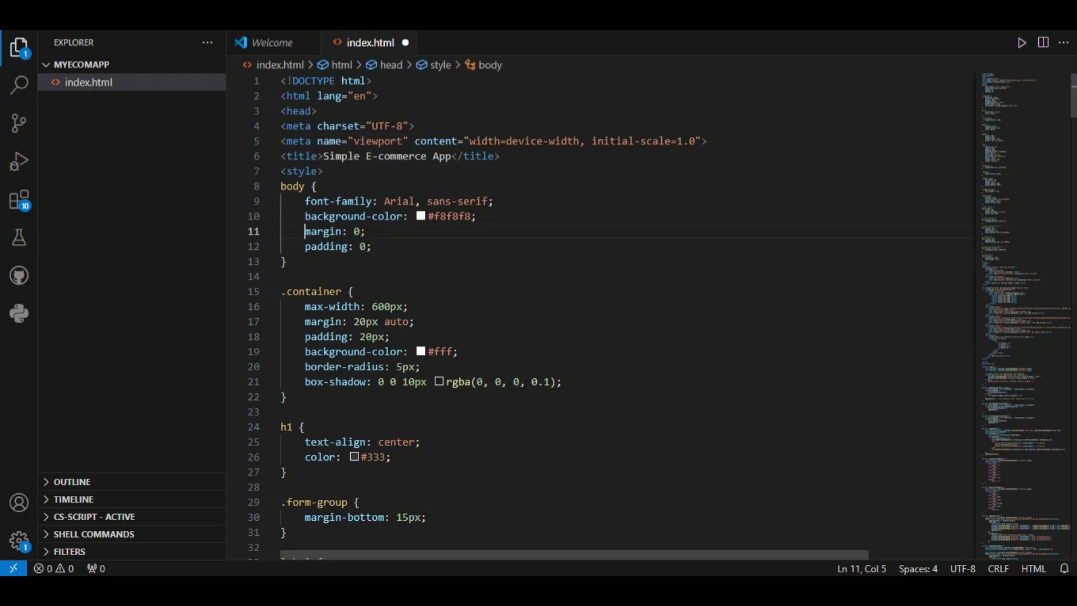
click(281, 171)
key(shift+Down)
key(shift+Down)
key(shift+Down)
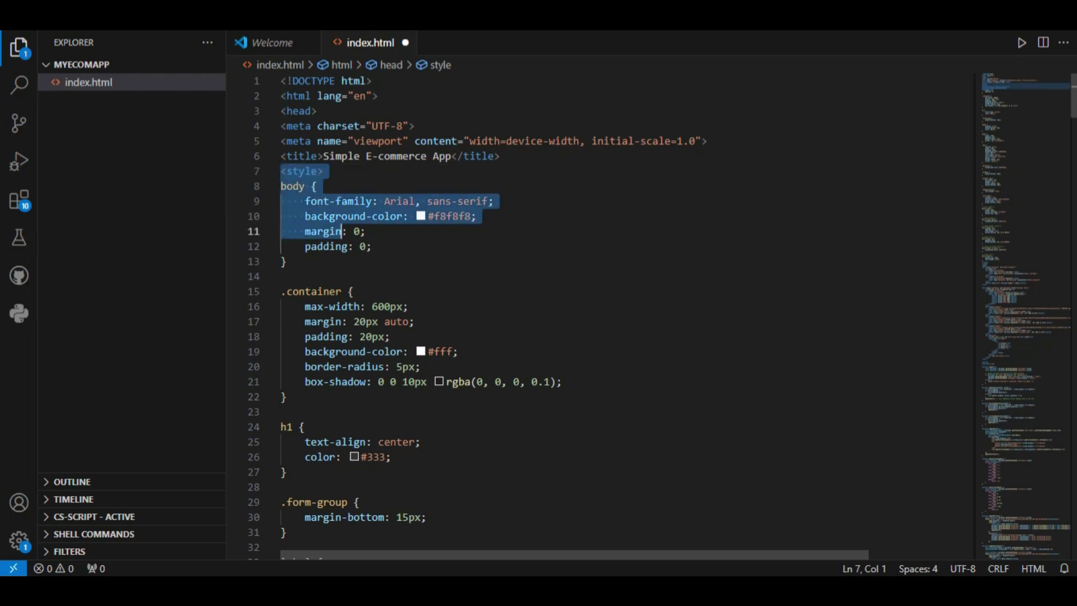
key(shift+Down)
key(shift+Down)
key(shift+Down)
key(shift+Down)
key(shift+Down)
key(Up)
key(End)
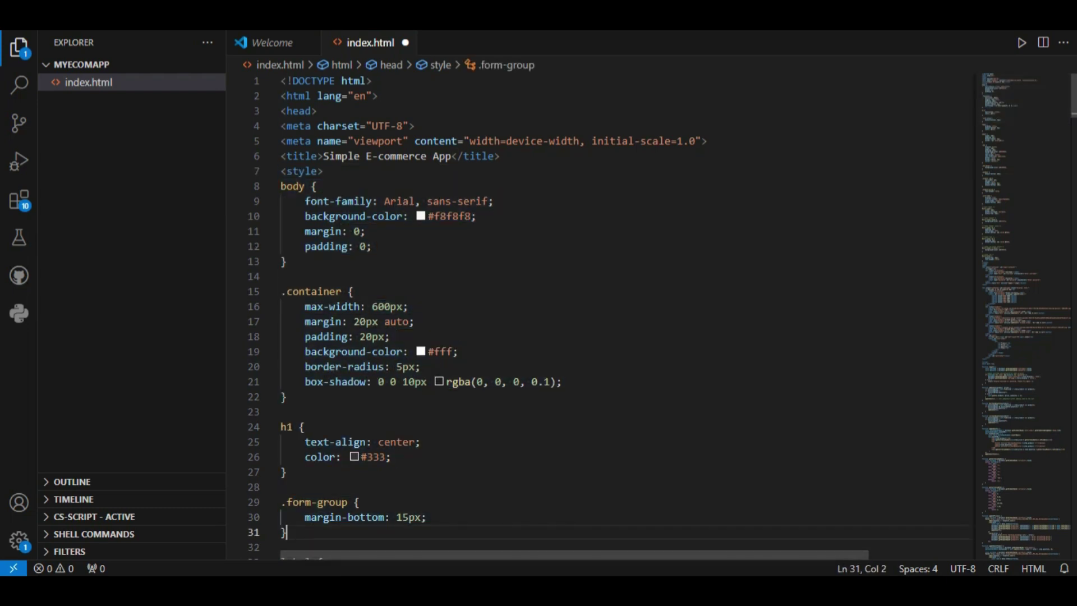
key(Down)
key(Down)
key(Down)
key(Down)
key(Down)
key(Down)
key(Down)
key(Down)
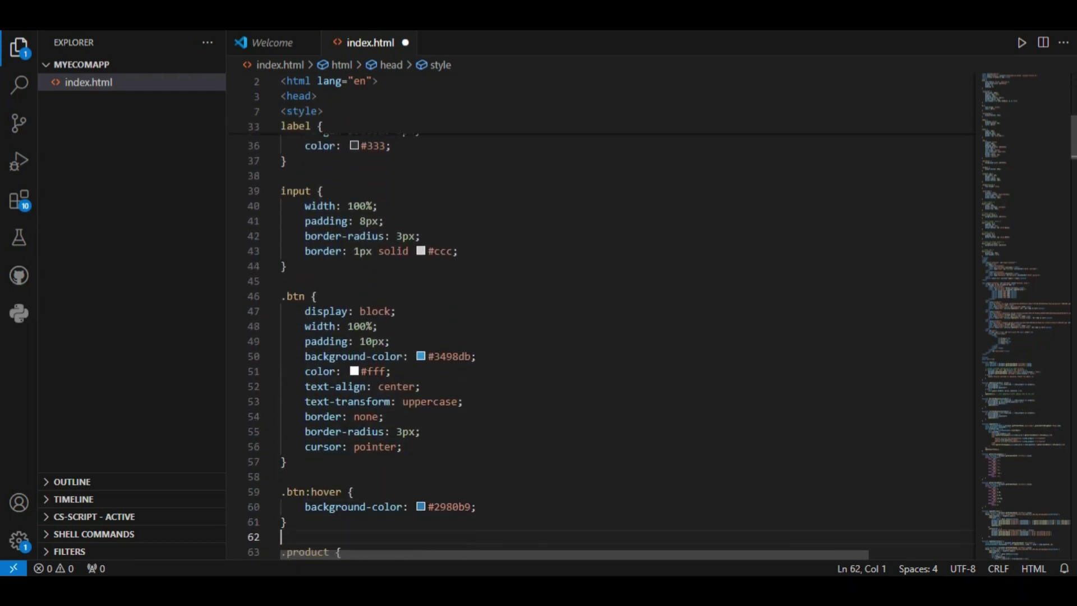
key(Down)
key(Down)
key(Down)
key(Down)
key(Down)
key(Down)
key(Down)
key(Down)
key(Down)
key(Down)
key(Down)
key(Down)
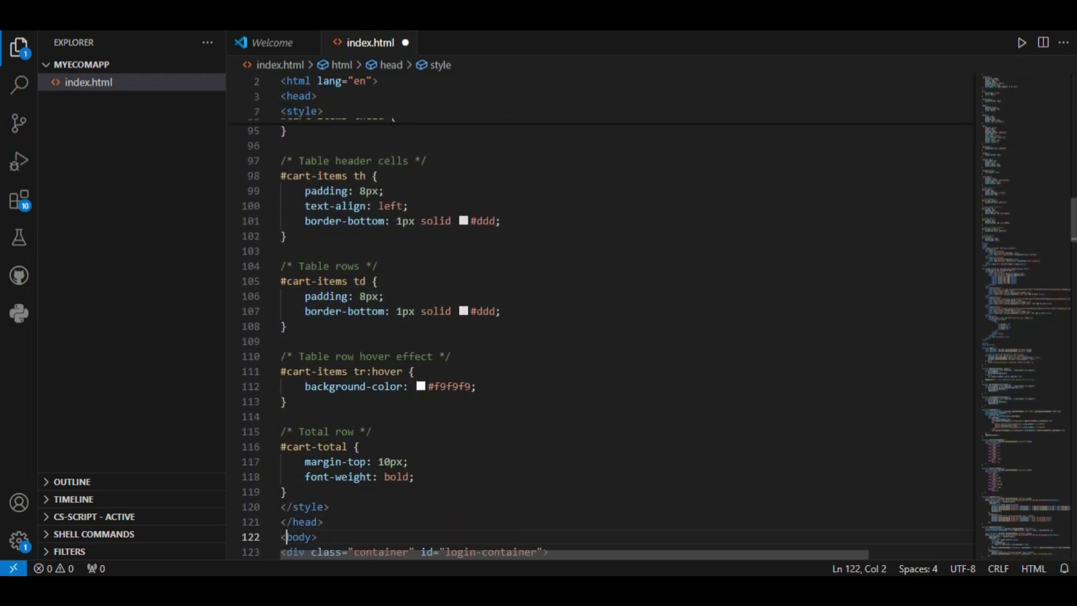
key(Down)
key(Down)
key(Down)
key(Down)
key(Down)
key(Down)
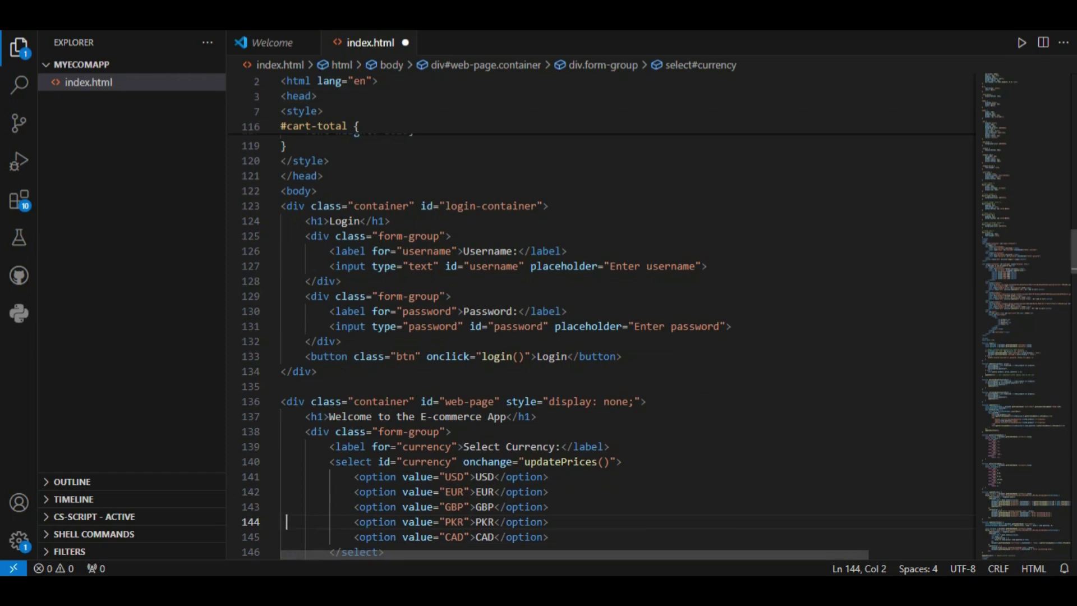
mouse_move(281, 191)
mouse_down()
mouse_move(319, 191)
mouse_move(344, 221)
mouse_move(281, 386)
mouse_up()
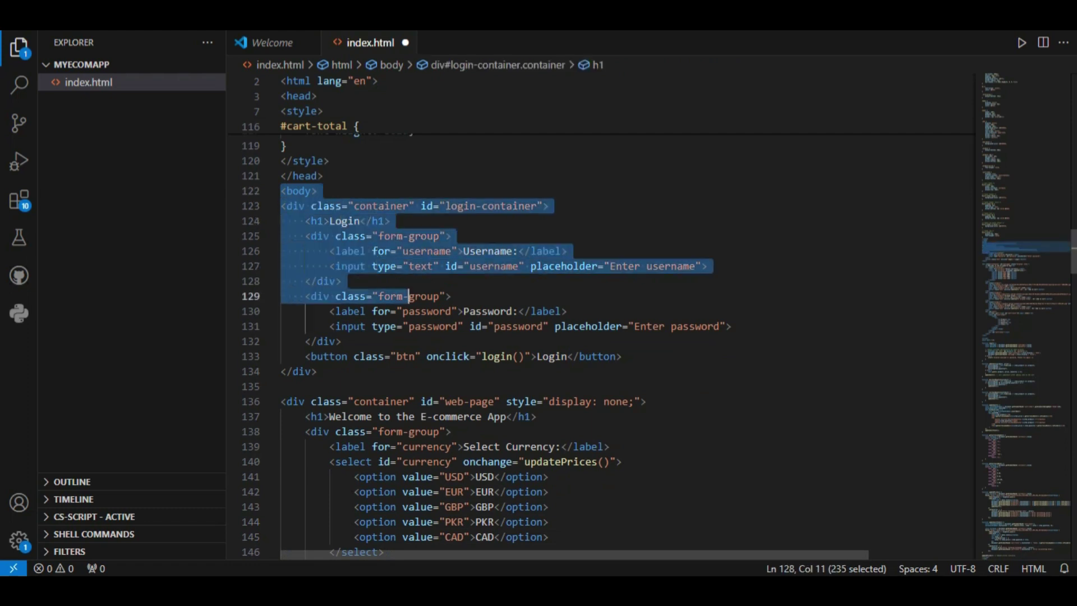
click(493, 401)
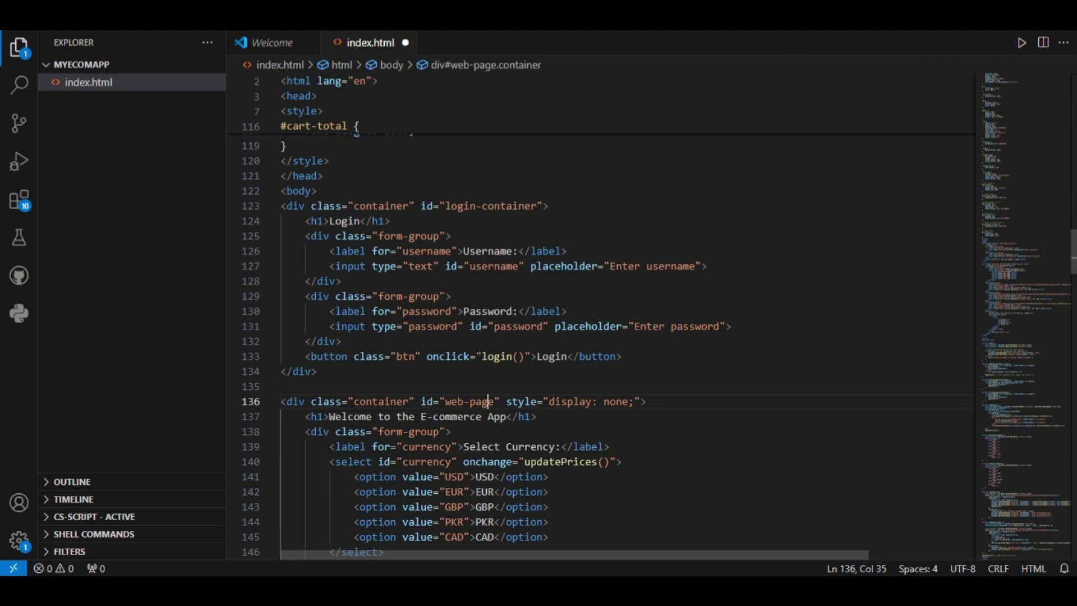
click(329, 220)
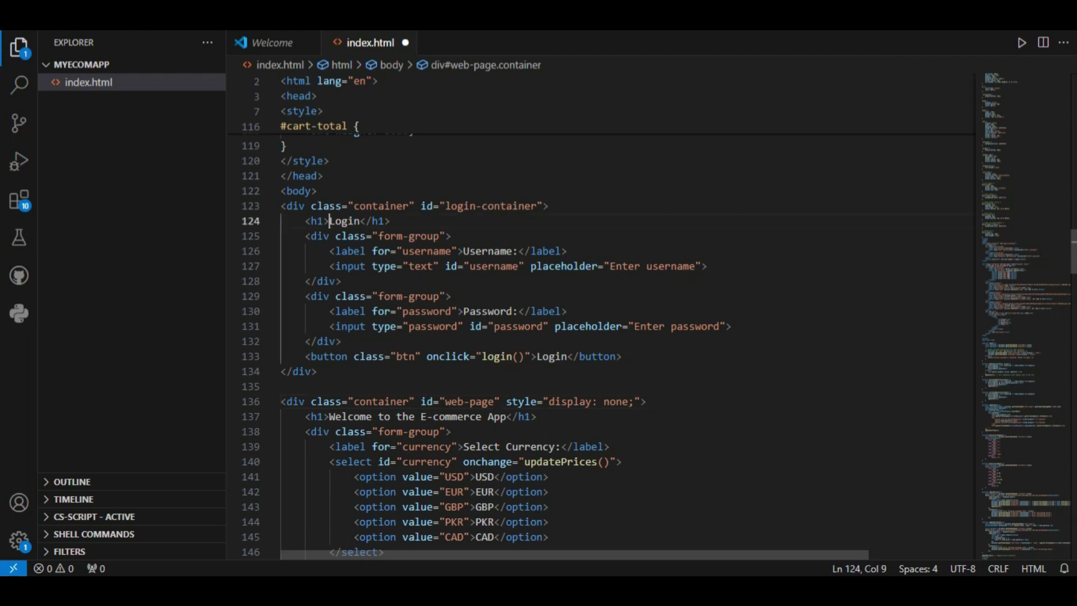
drag(329, 221, 360, 221)
click(361, 221)
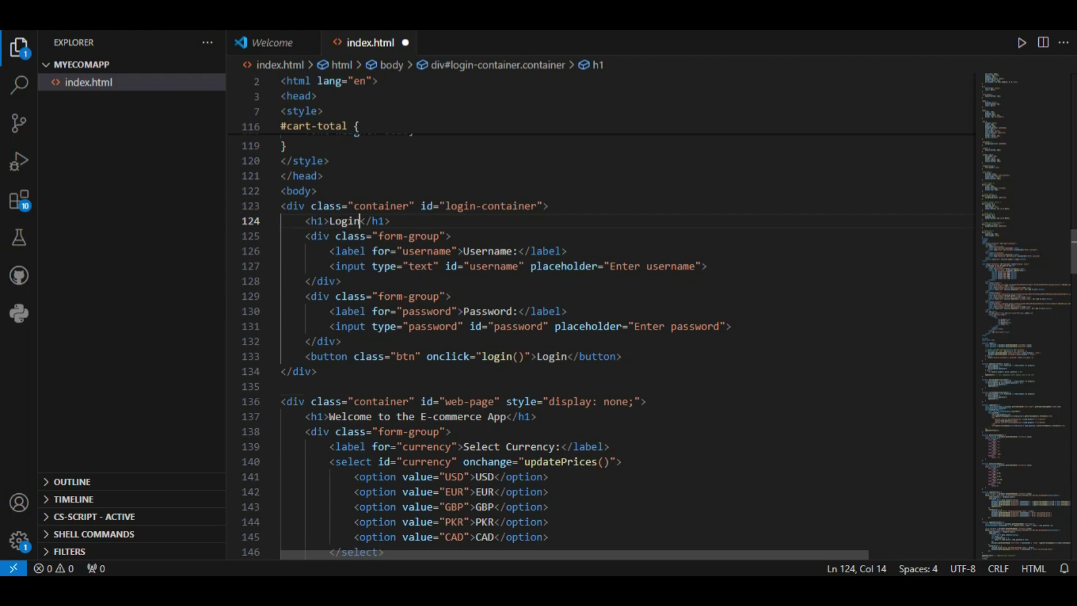
drag(524, 251, 464, 251)
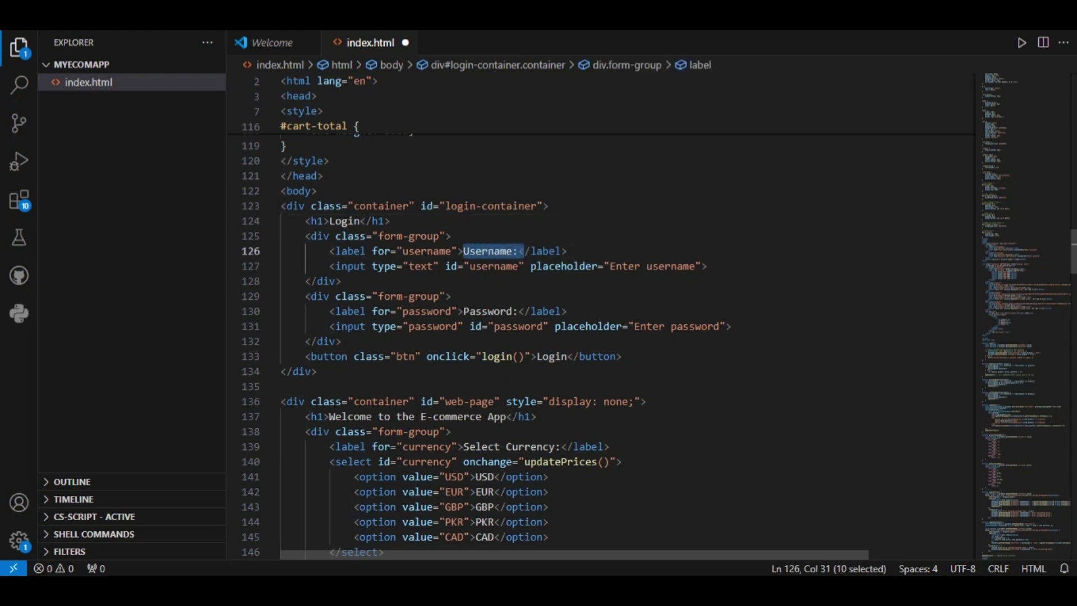
key(Down)
key(Down)
key(Down)
drag(518, 311, 464, 311)
click(475, 326)
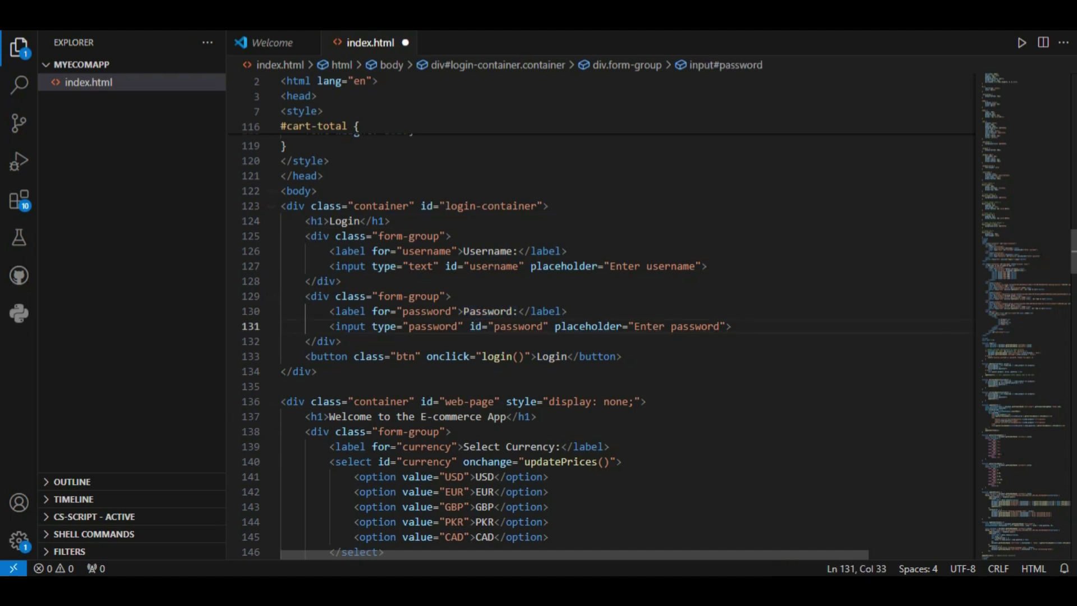
click(282, 402)
drag(324, 401, 646, 401)
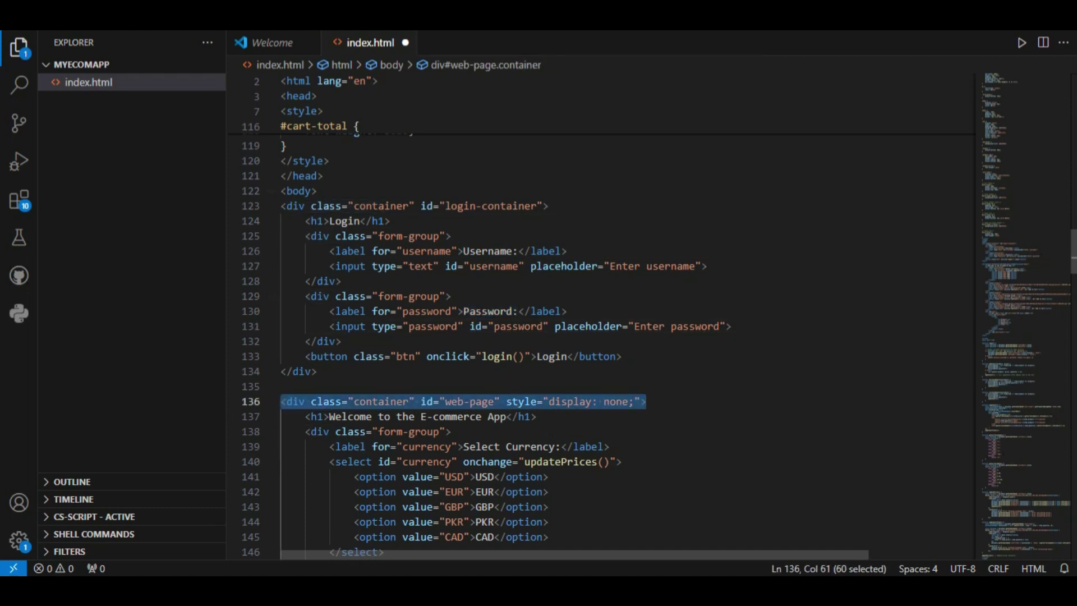
click(647, 402)
drag(507, 417, 330, 417)
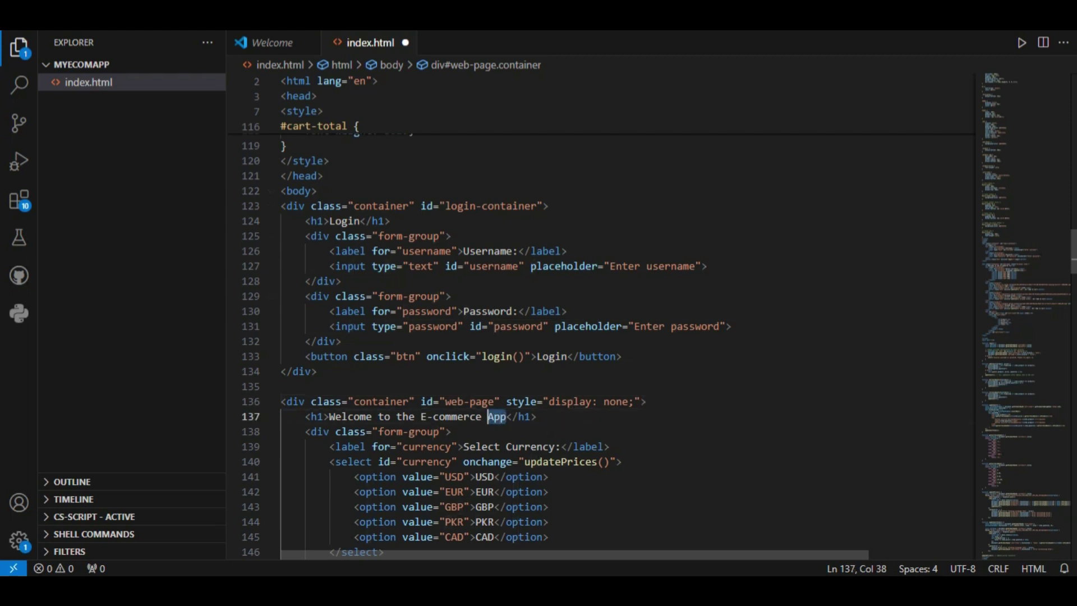
click(421, 431)
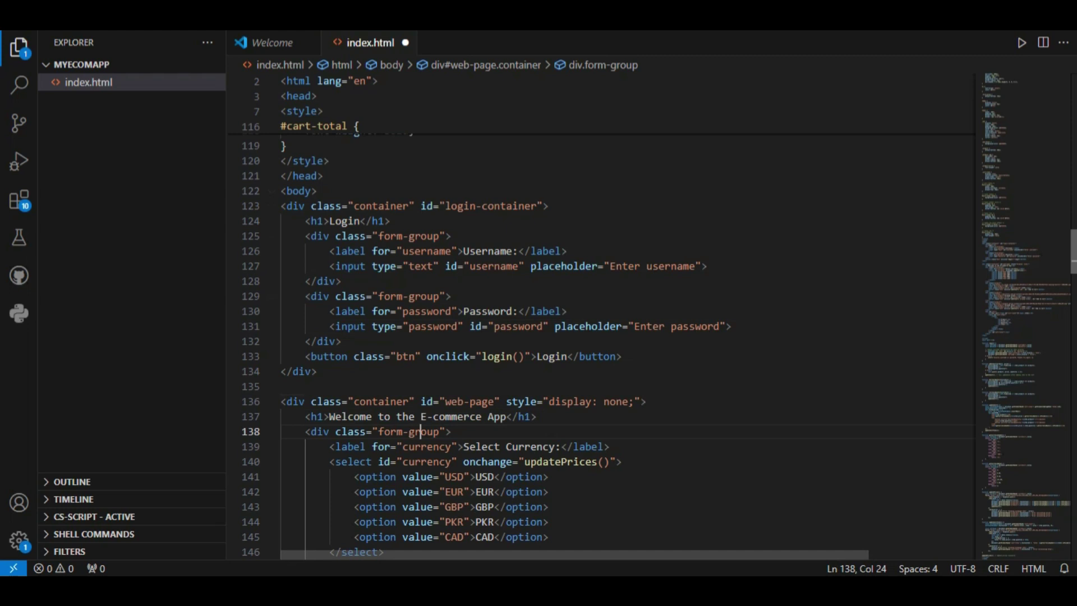
scroll(602, 316, down, 3)
scroll(602, 316, down, 3)
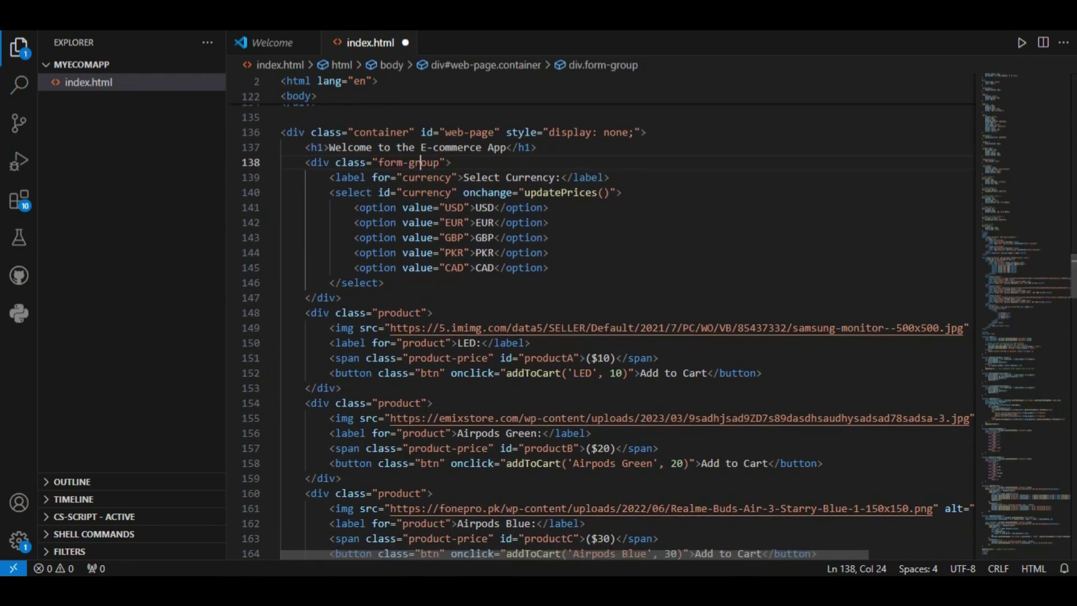
click(549, 268)
drag(549, 268, 281, 178)
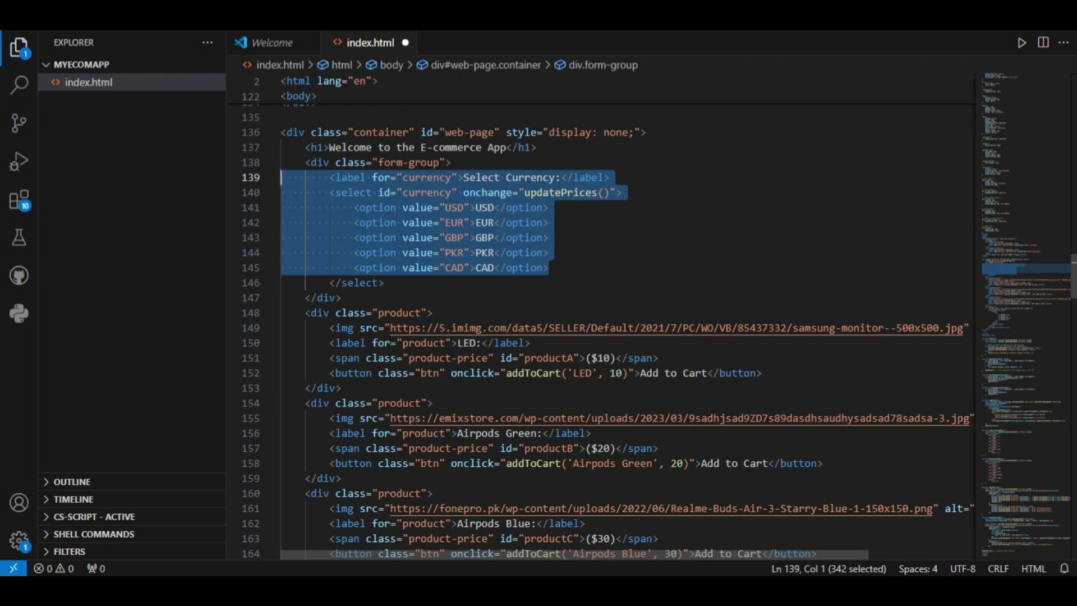
click(384, 282)
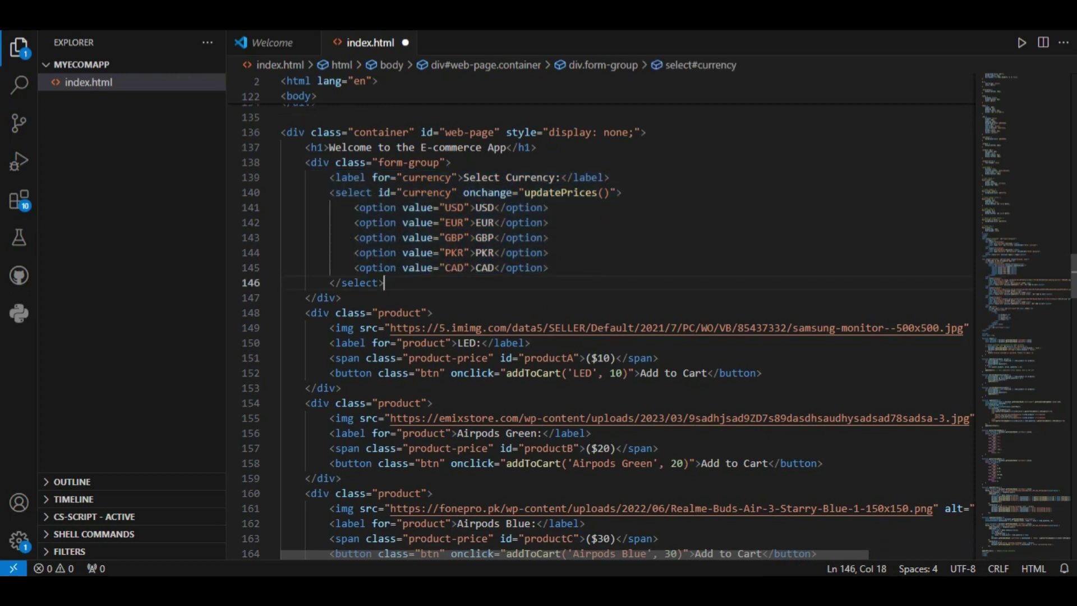
drag(299, 313, 762, 373)
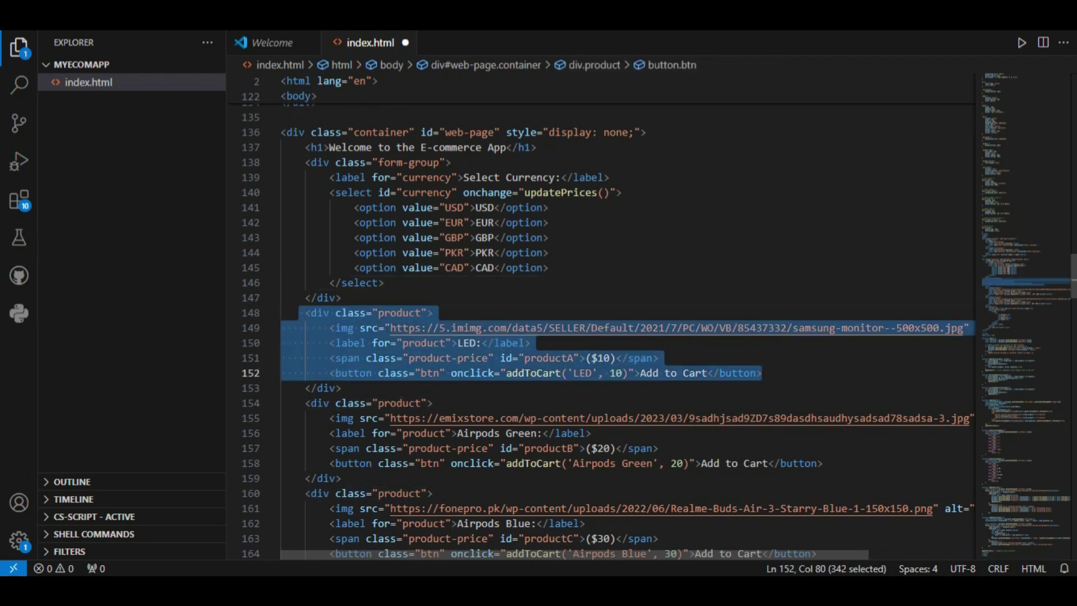
click(664, 328)
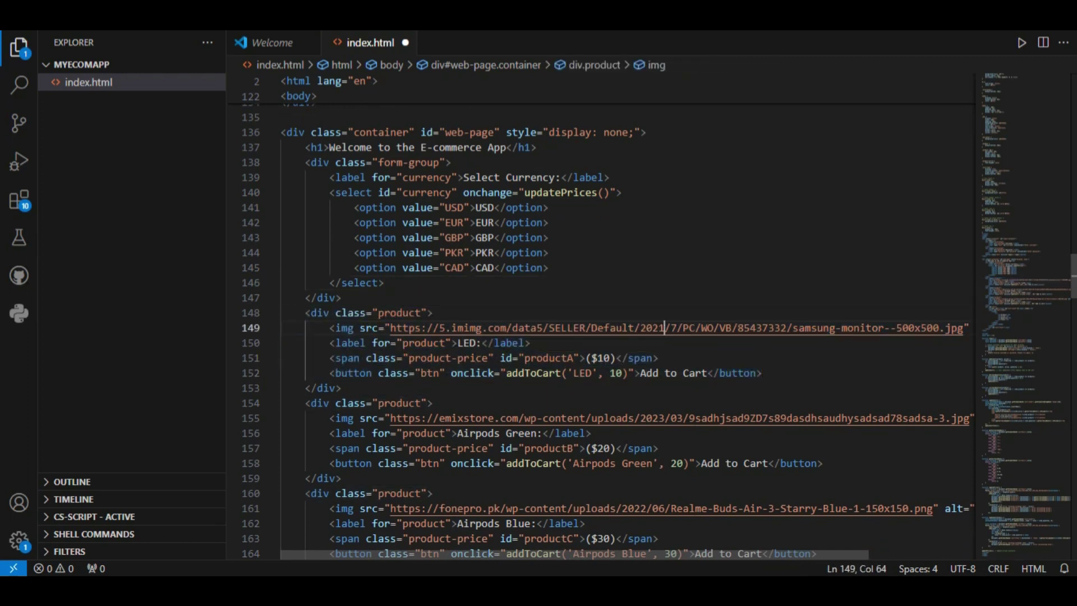
click(477, 343)
double_click(468, 343)
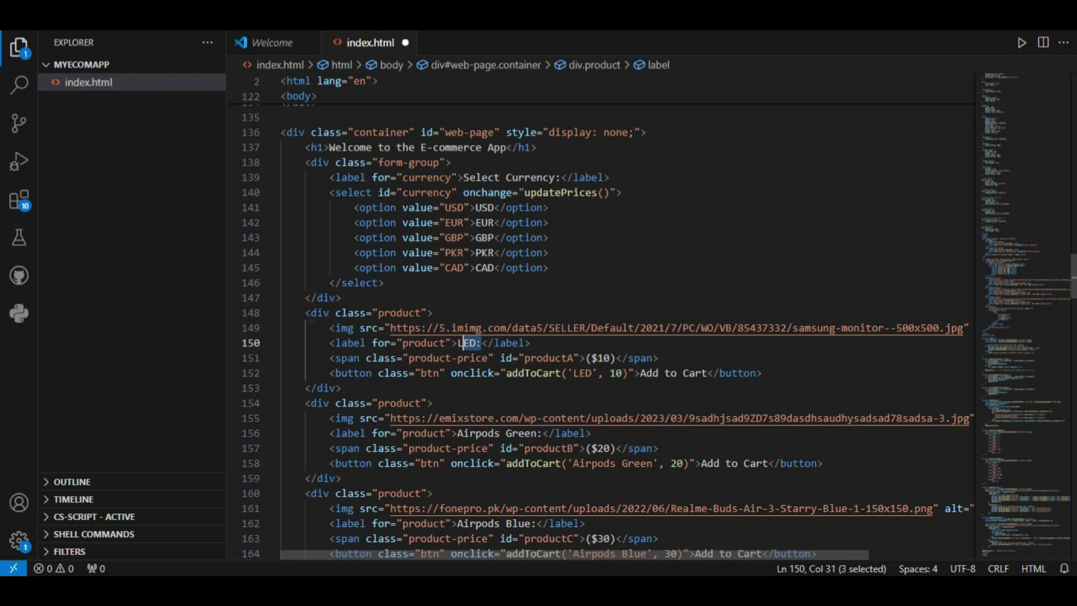
click(459, 342)
drag(617, 358, 587, 358)
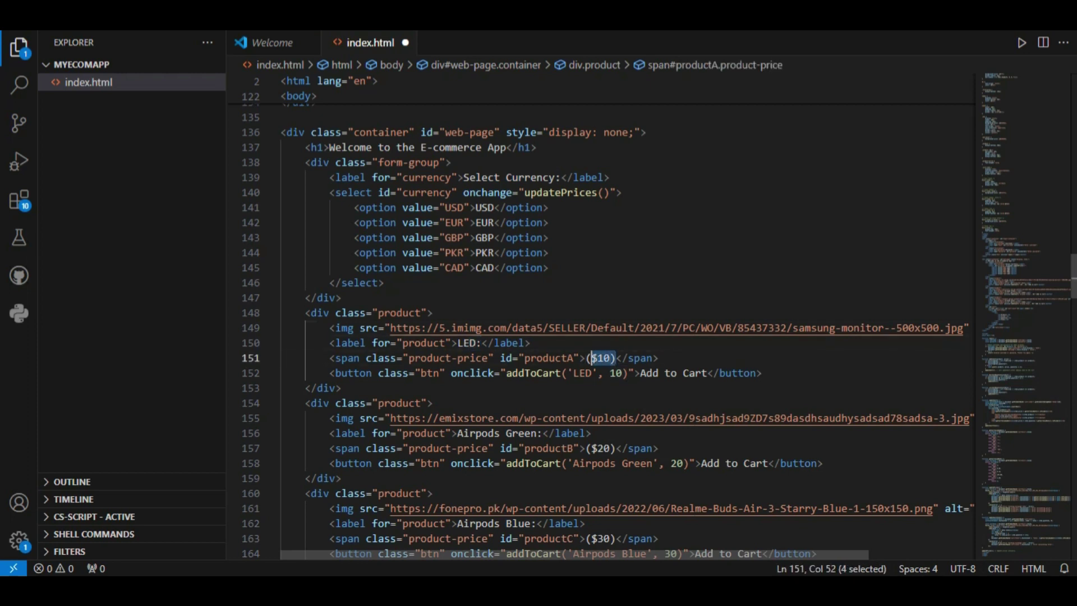
click(432, 404)
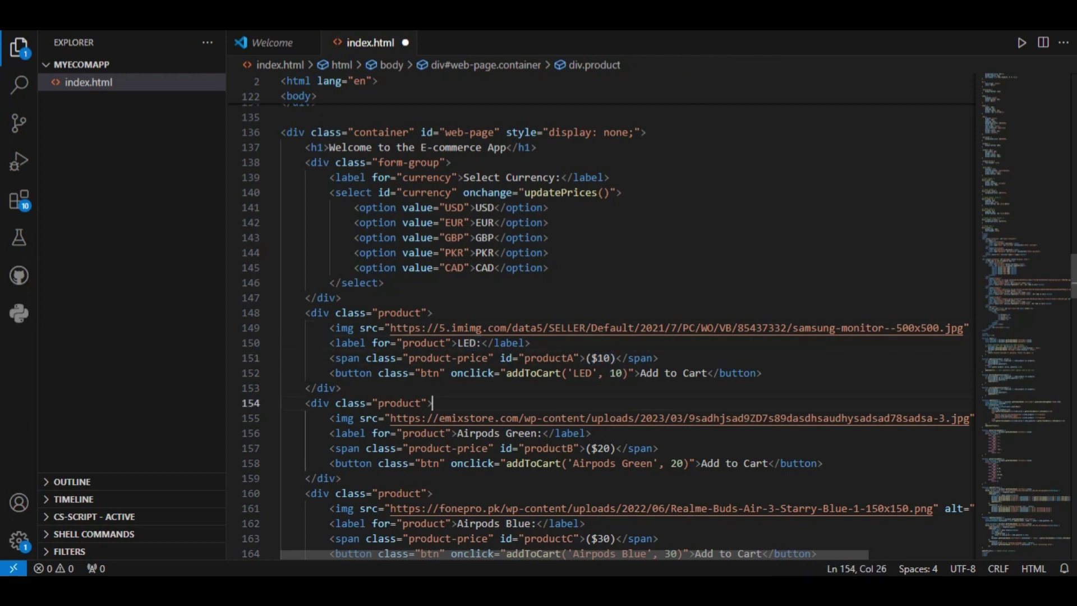
drag(330, 374, 763, 373)
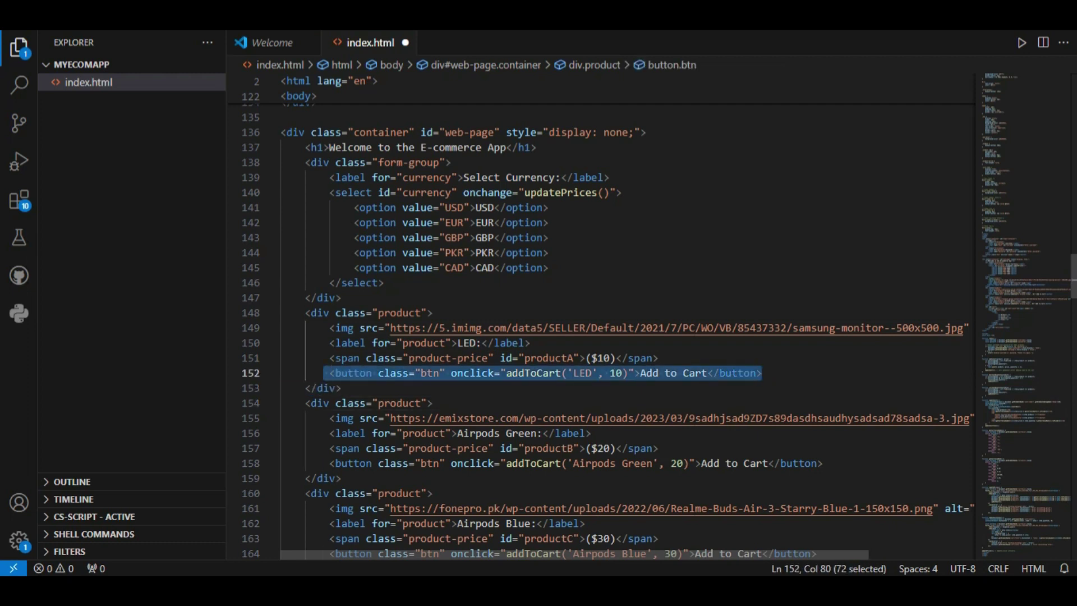
key(Escape)
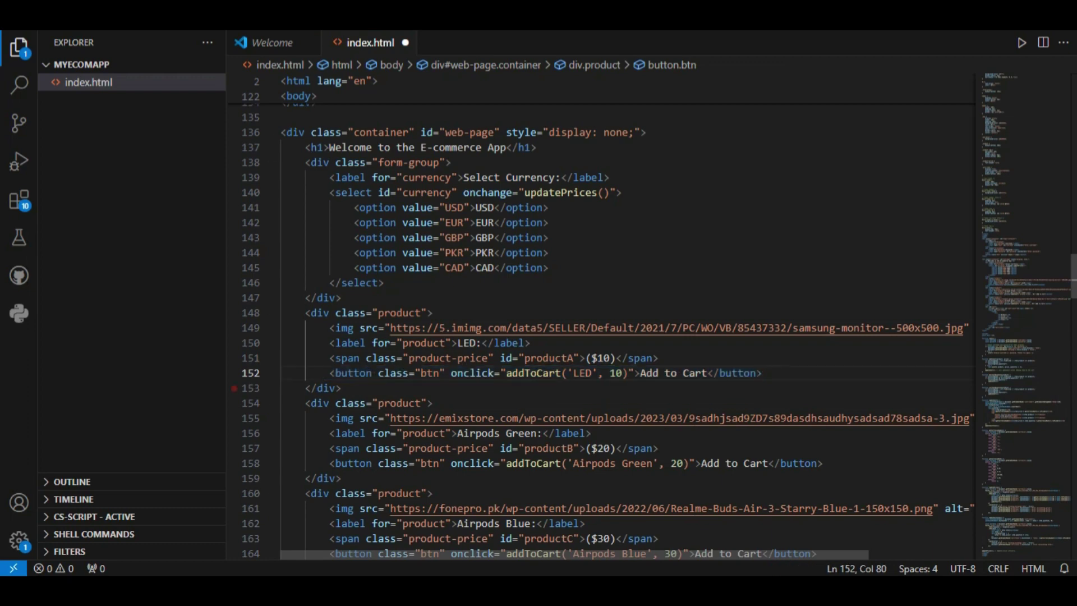
mouse_move(306, 403)
mouse_down()
mouse_move(379, 463)
mouse_move(576, 232)
mouse_move(342, 246)
mouse_move(527, 277)
mouse_move(628, 276)
mouse_up()
key(Escape)
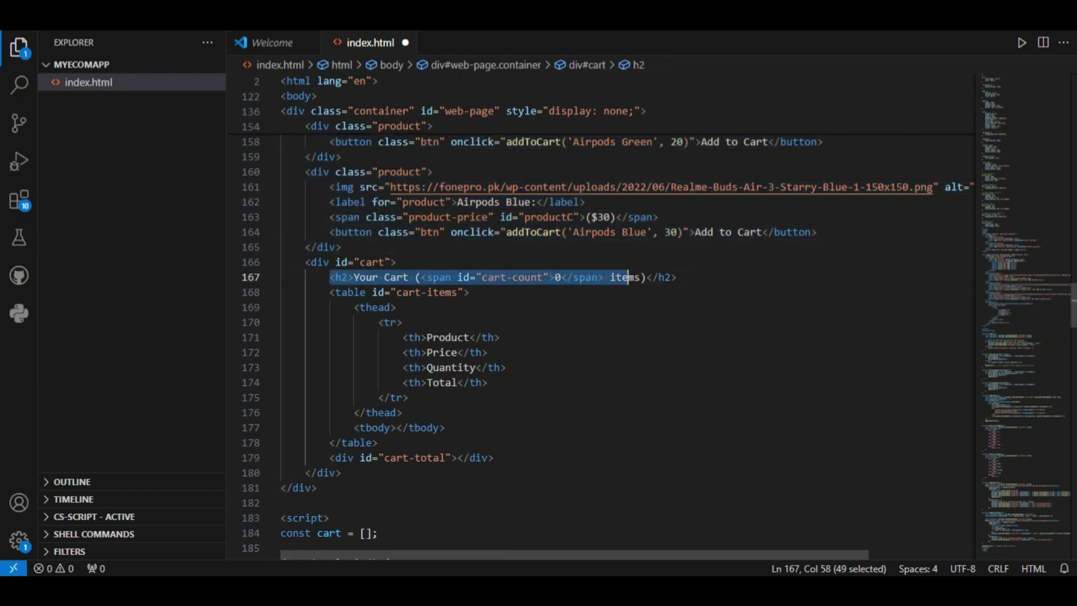
click(629, 277)
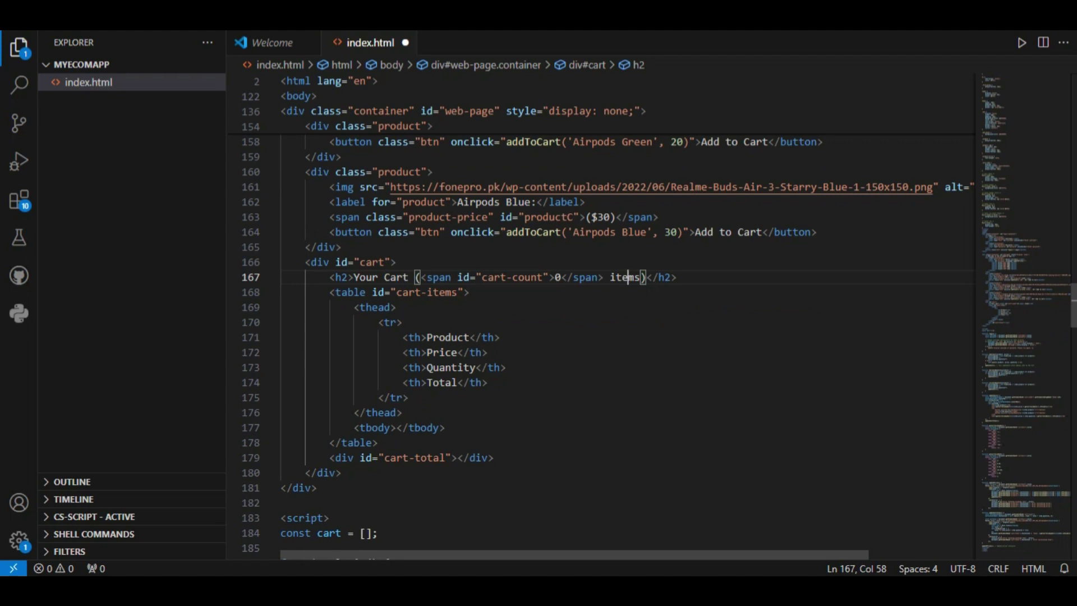
drag(409, 398, 371, 322)
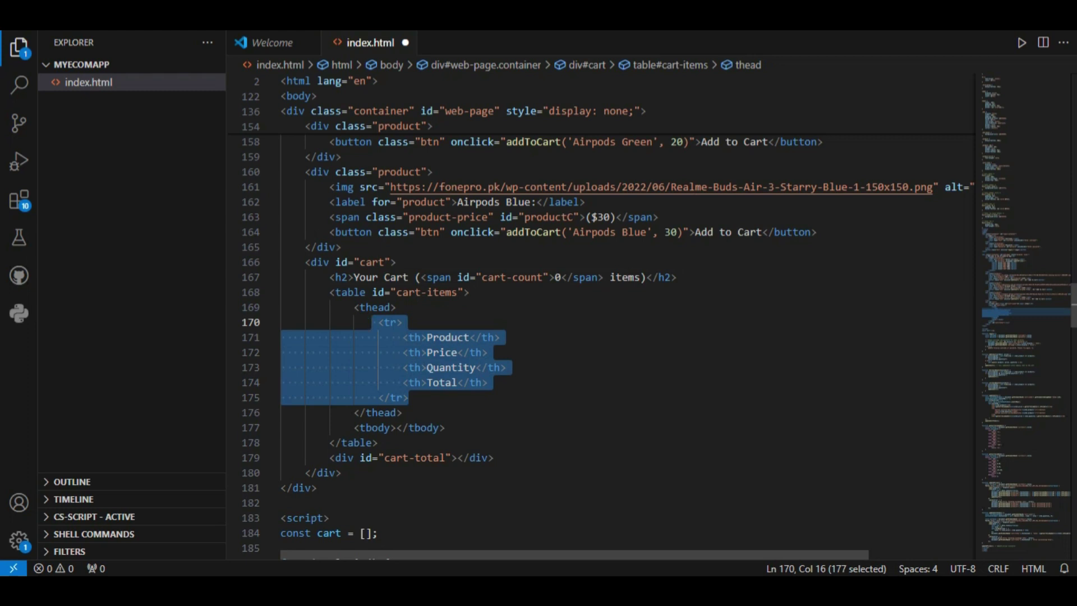
click(403, 413)
drag(495, 458, 330, 458)
click(495, 458)
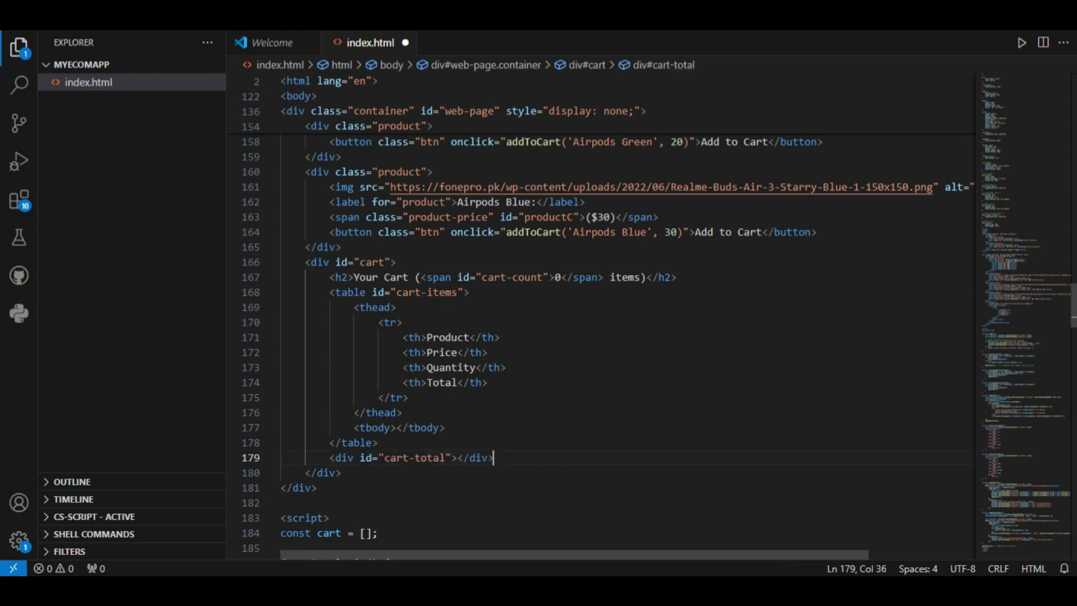
scroll(606, 345, down, 4)
scroll(606, 345, down, 5)
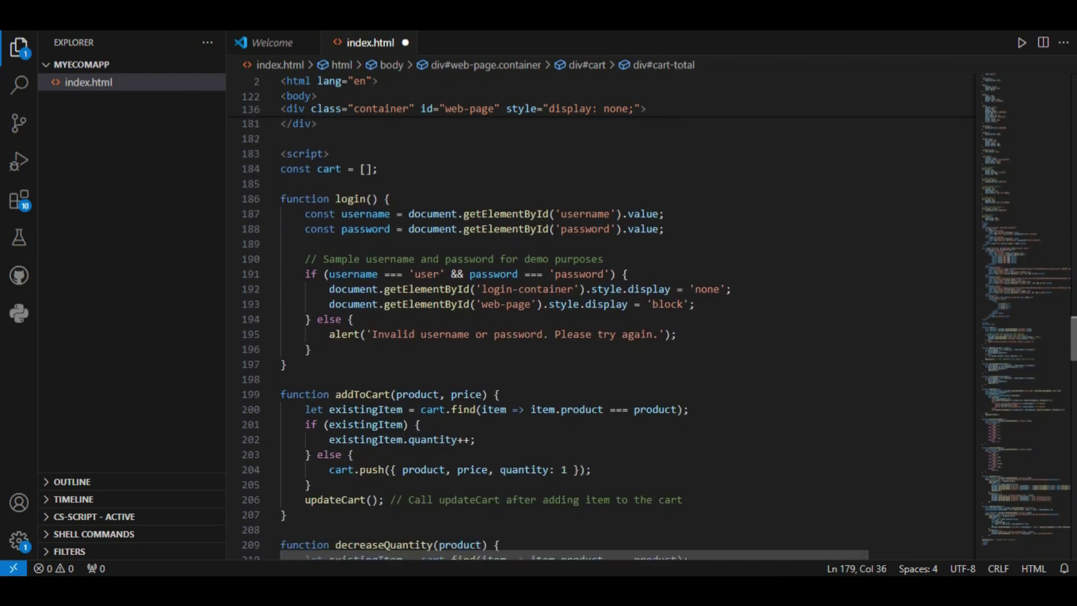
scroll(606, 346, down, 2)
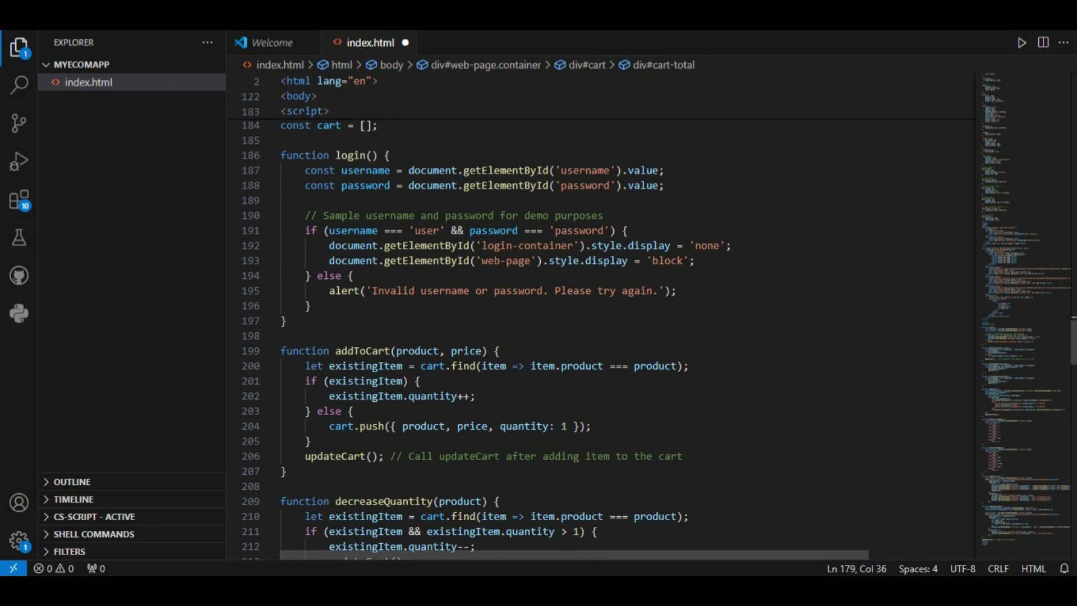
mouse_move(280, 155)
mouse_down()
mouse_move(337, 245)
mouse_move(281, 335)
mouse_up()
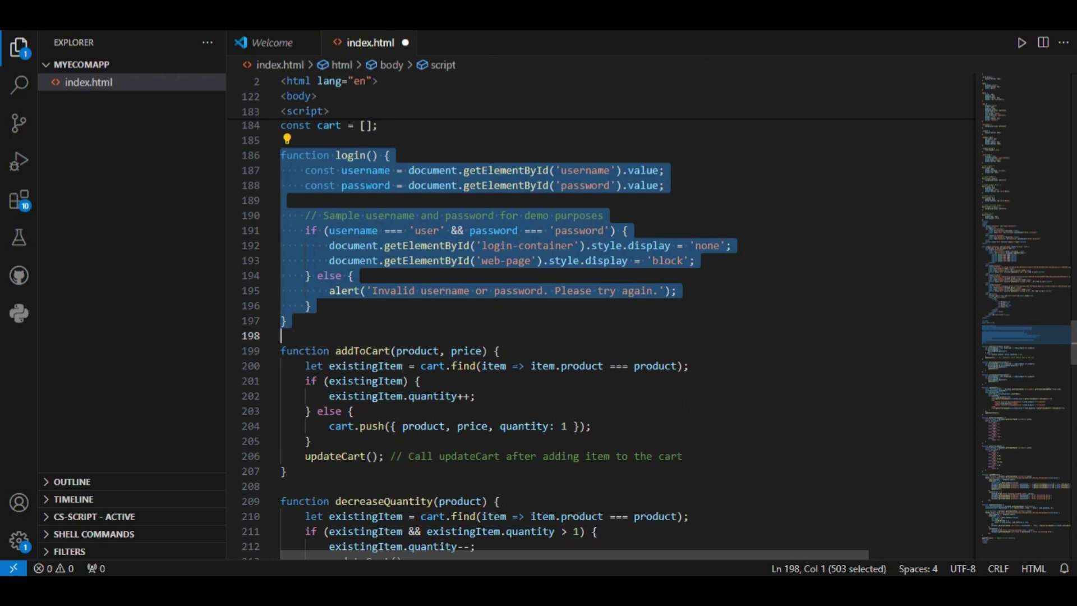
key(Escape)
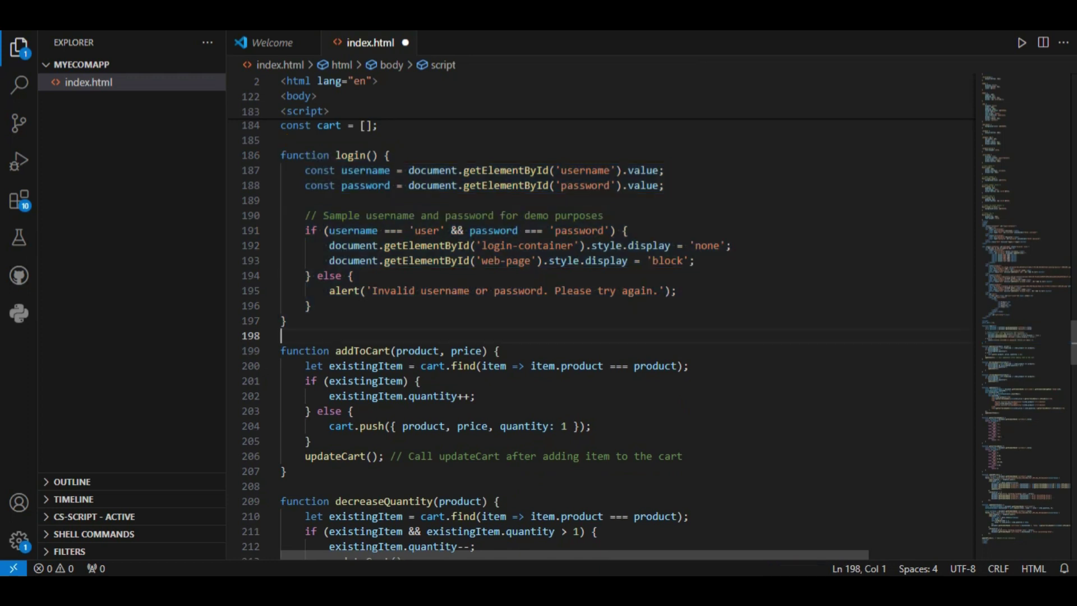
drag(362, 338, 337, 487)
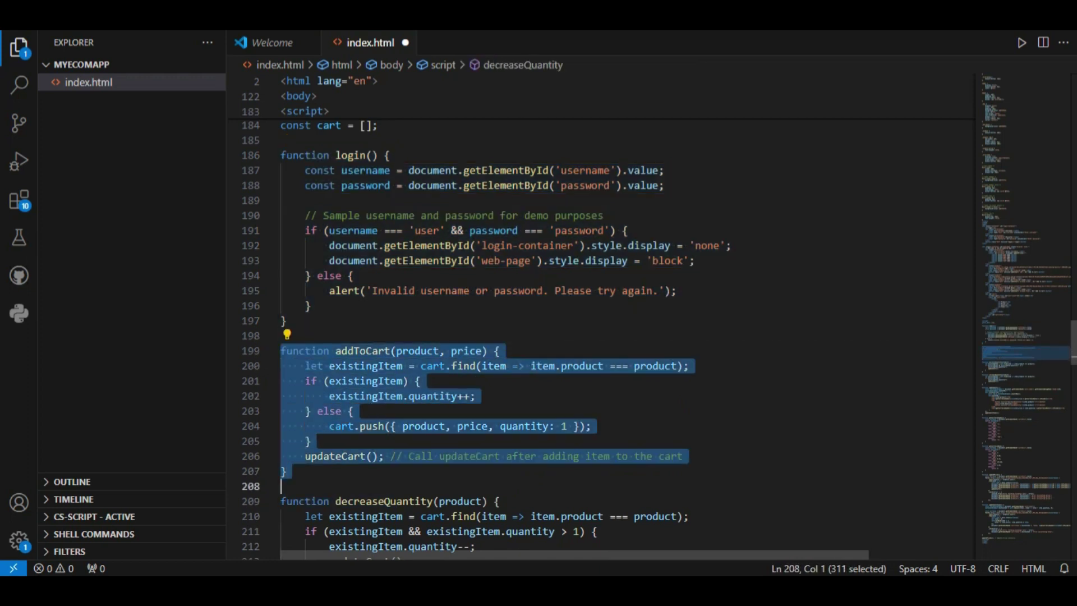
key(Escape)
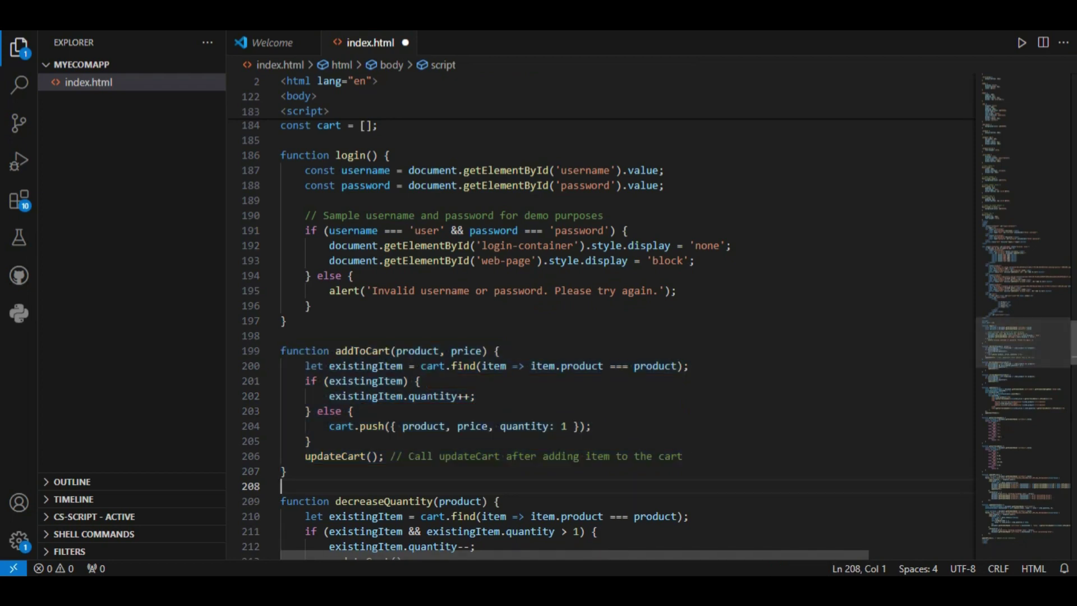
scroll(606, 337, down, 8)
scroll(606, 337, down, 3)
scroll(606, 337, up, 1)
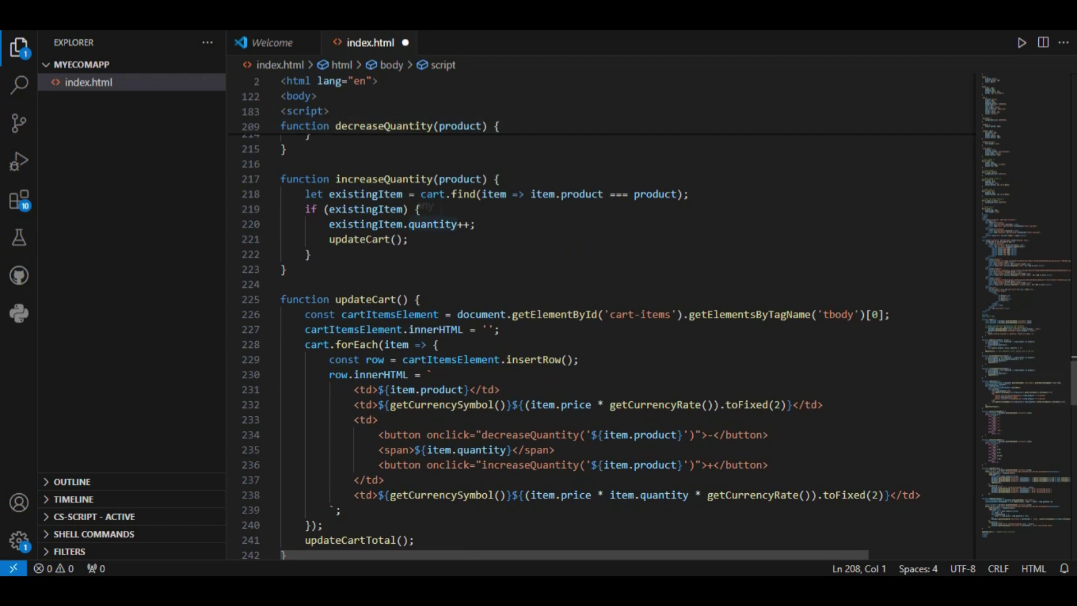
click(413, 239)
key(shift+Up)
key(shift+Up)
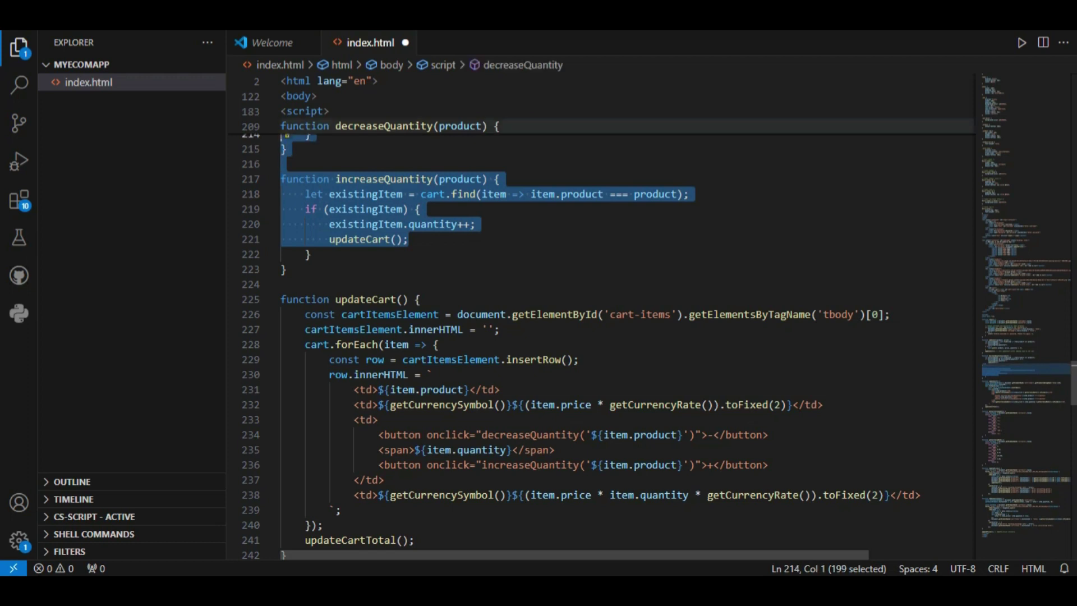
click(387, 125)
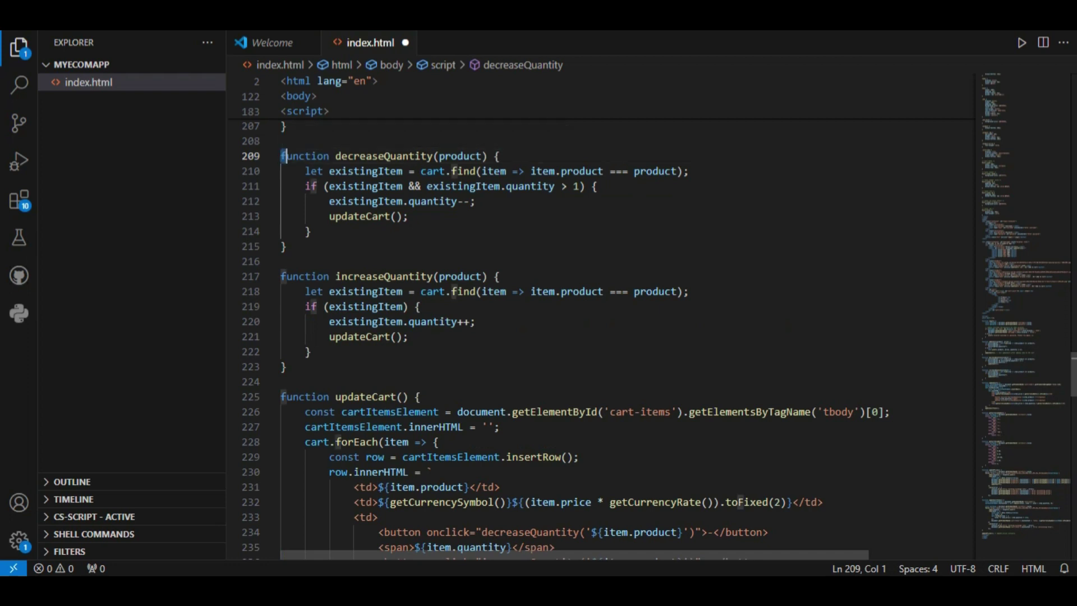
mouse_move(281, 156)
mouse_down()
mouse_move(409, 337)
mouse_move(310, 352)
mouse_up()
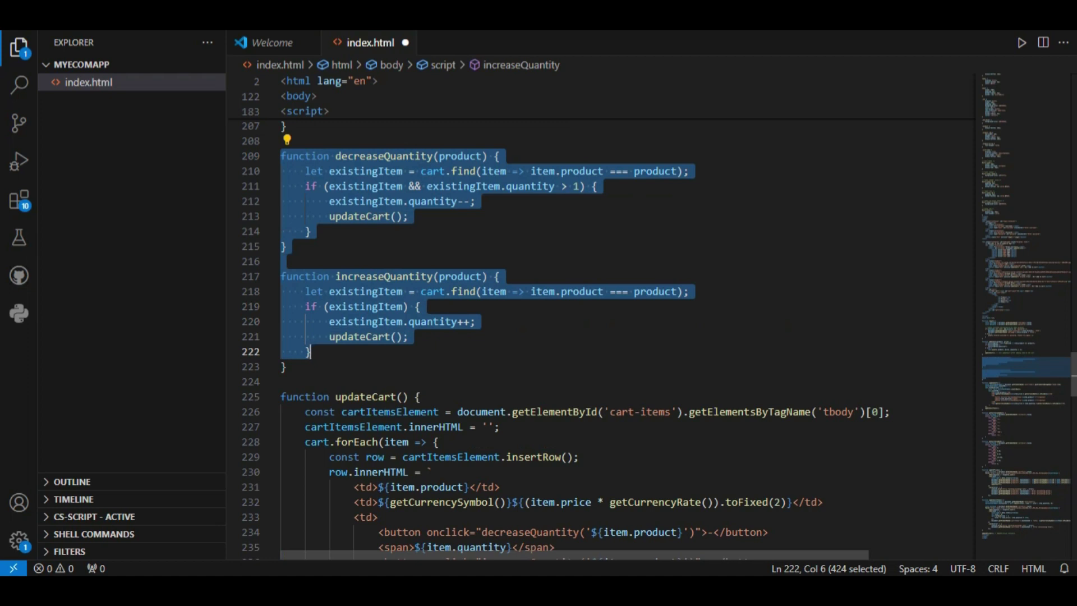
key(Escape)
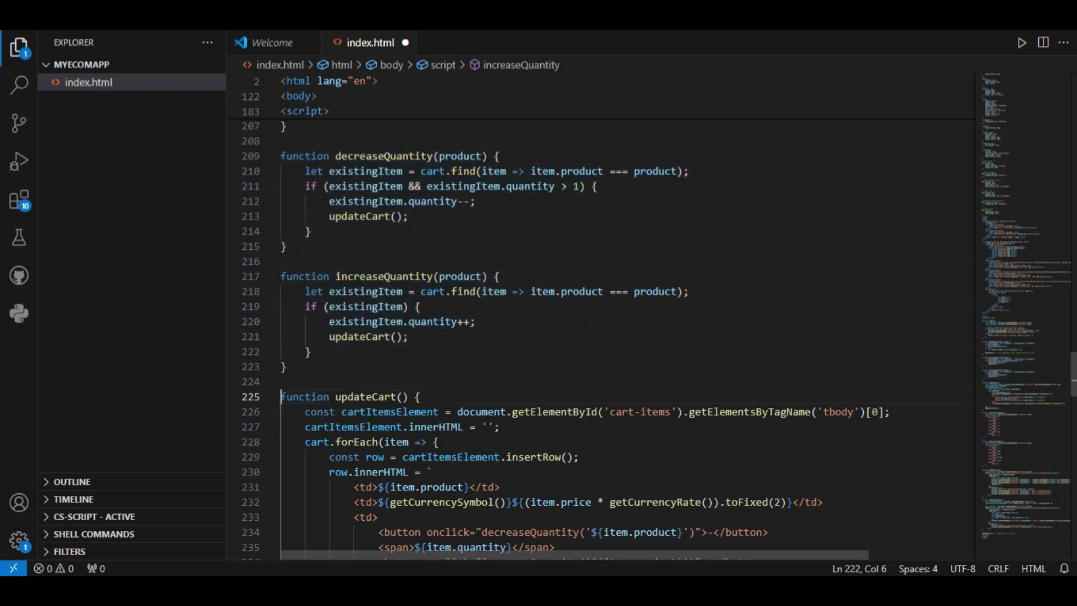
mouse_move(281, 397)
mouse_down()
mouse_move(476, 547)
mouse_move(415, 308)
mouse_up()
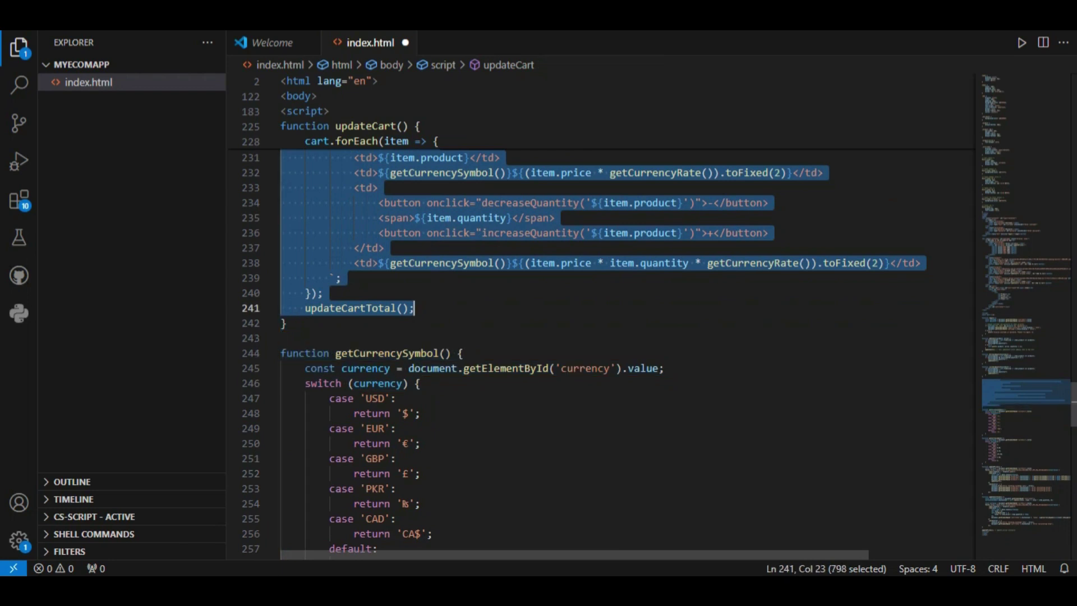
key(Escape)
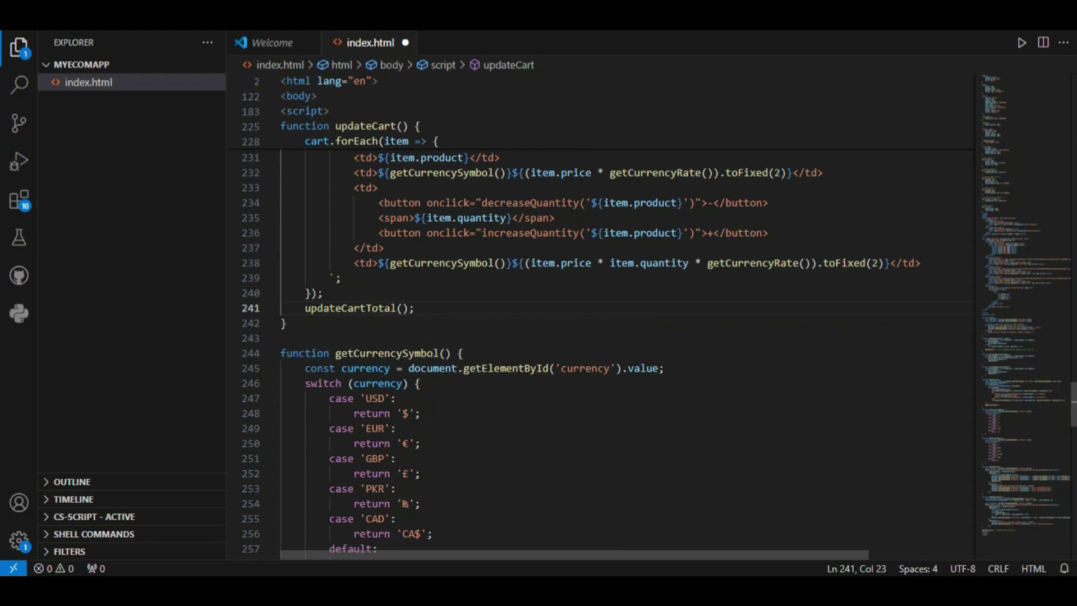
drag(280, 354, 438, 353)
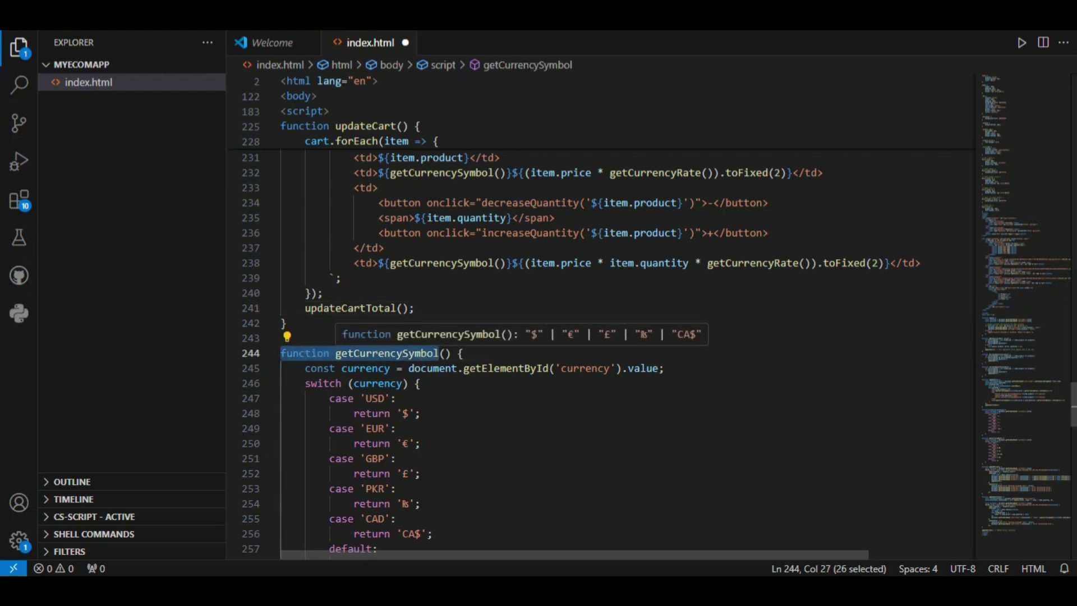
click(425, 444)
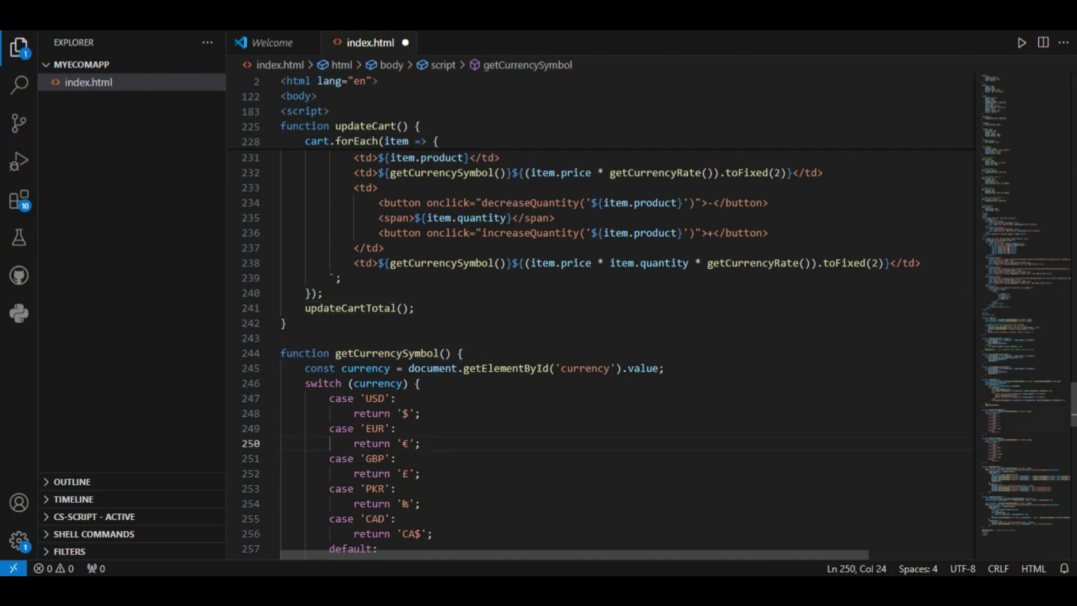
scroll(590, 337, down, 9)
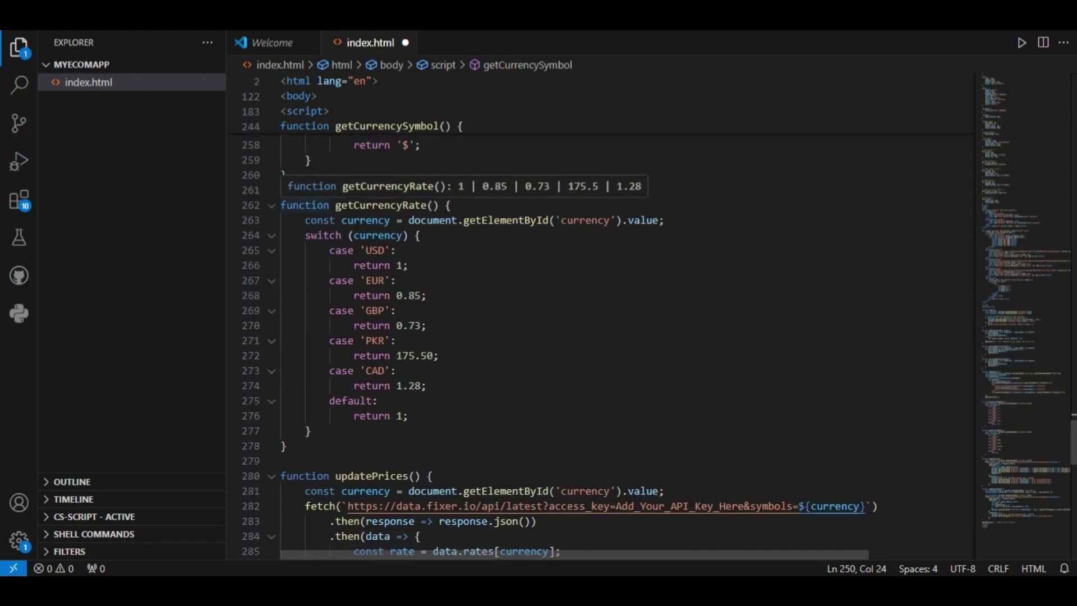
drag(281, 205, 298, 206)
click(290, 189)
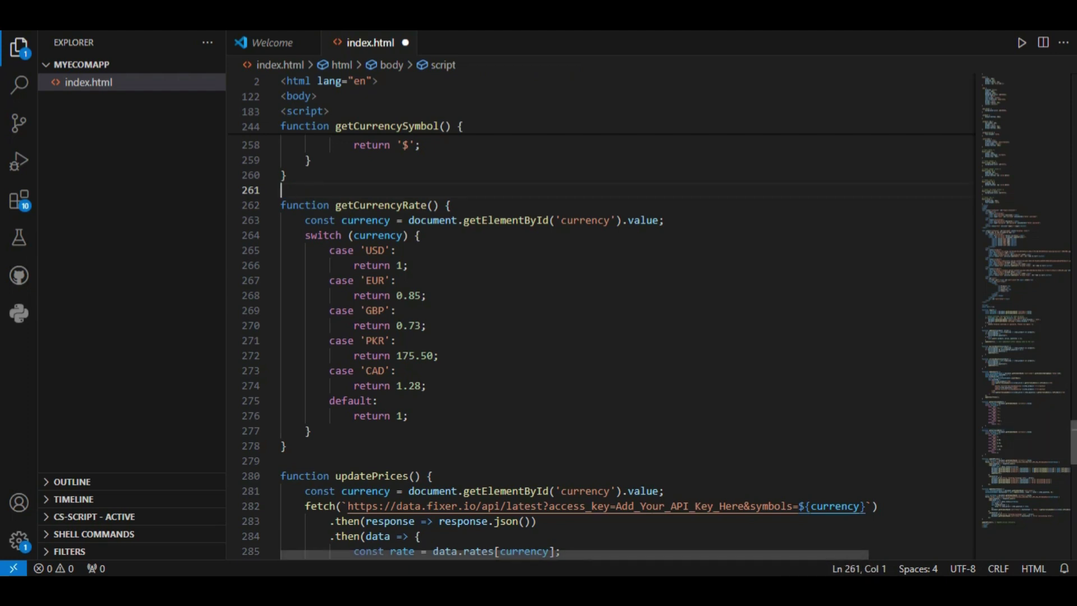
scroll(603, 348, down, 3)
scroll(603, 347, down, 2)
scroll(603, 348, down, 2)
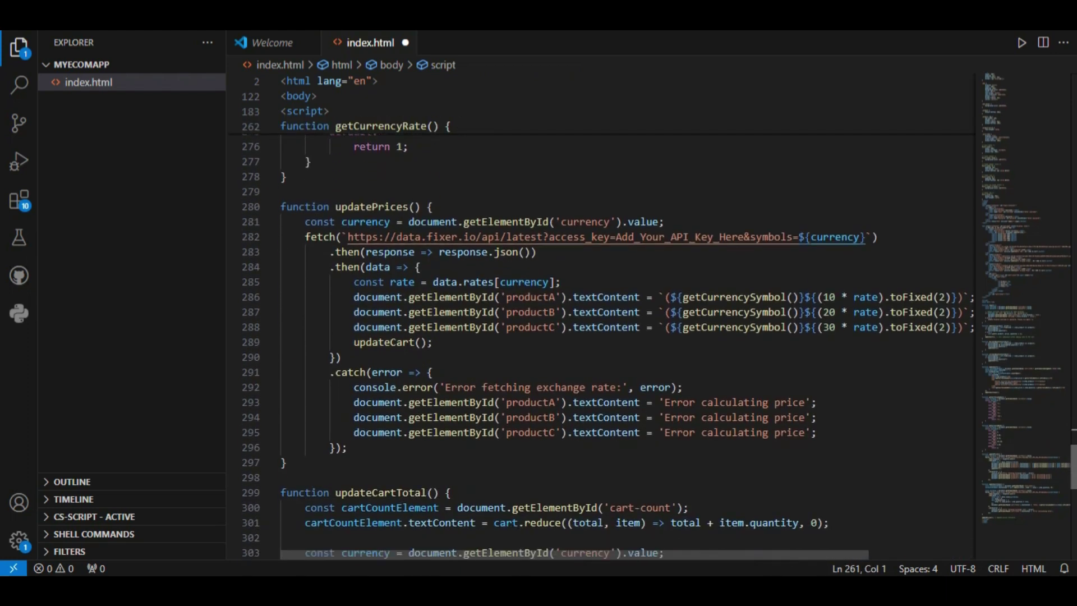
scroll(603, 347, down, 1)
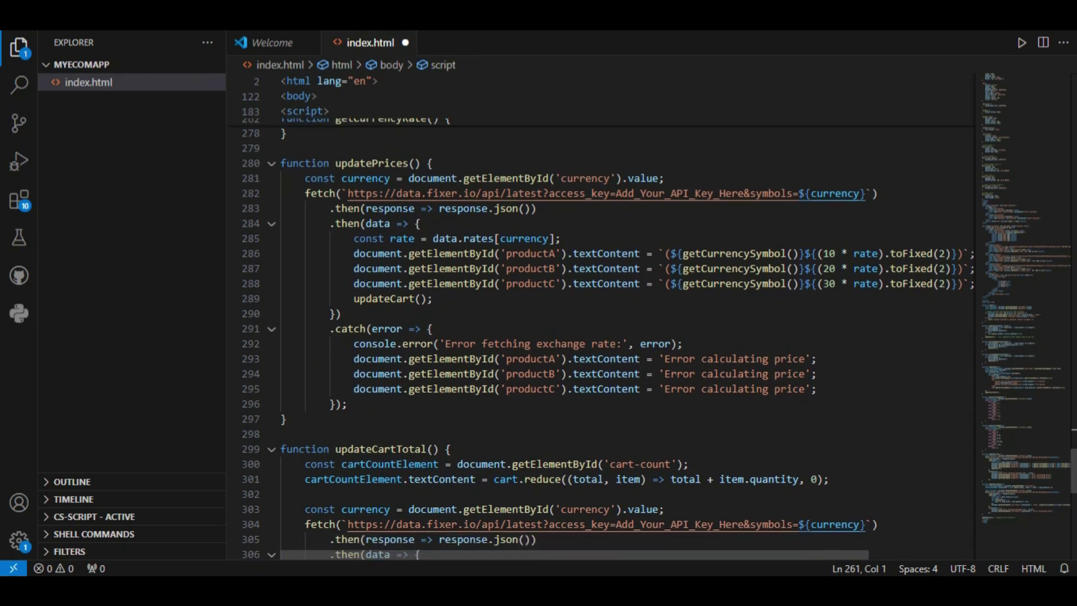
drag(280, 162, 433, 163)
click(366, 193)
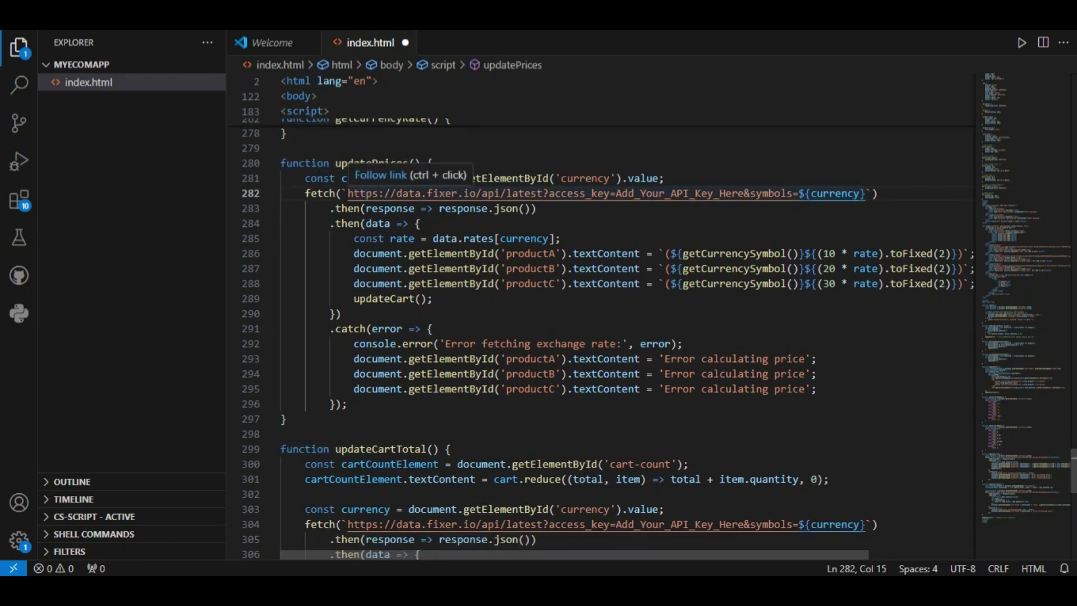
drag(615, 193, 745, 193)
click(745, 192)
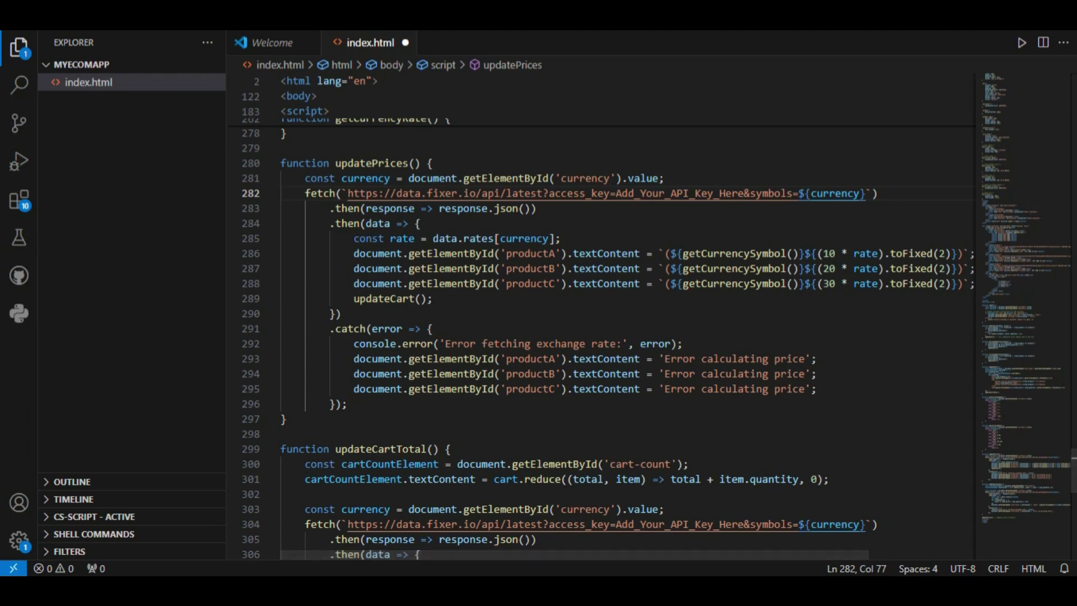
scroll(602, 337, down, 3)
scroll(602, 337, down, 5)
scroll(602, 337, down, 2)
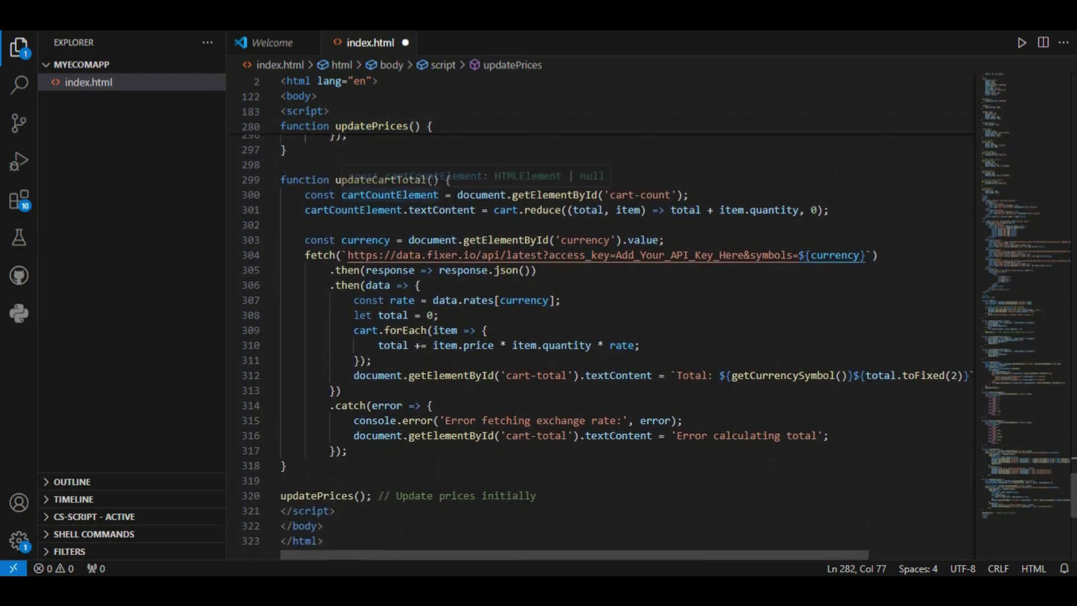
click(387, 225)
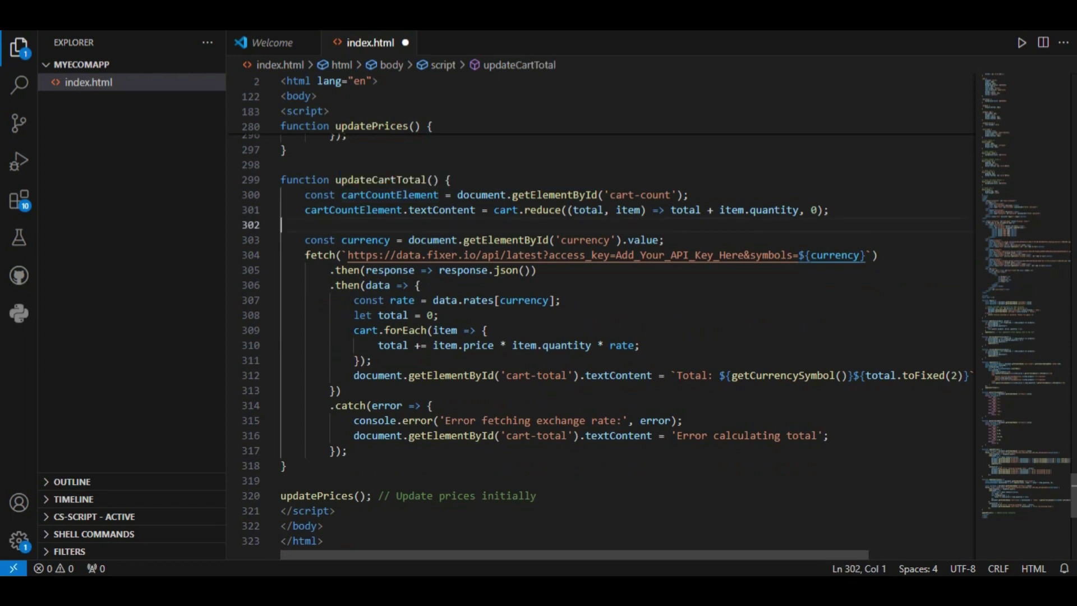
click(378, 255)
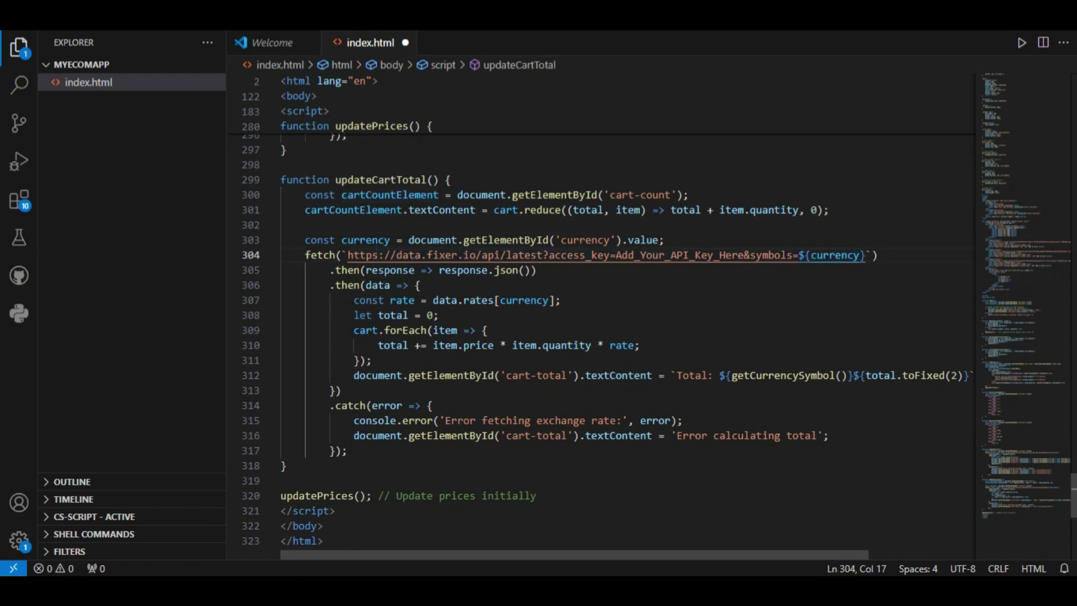
drag(348, 255, 873, 255)
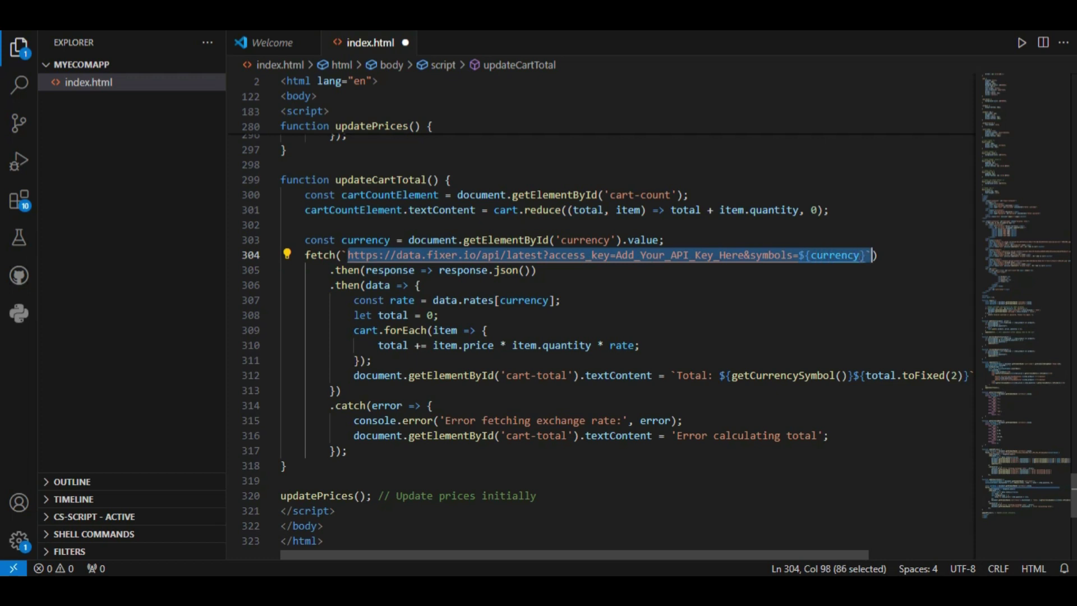
click(616, 256)
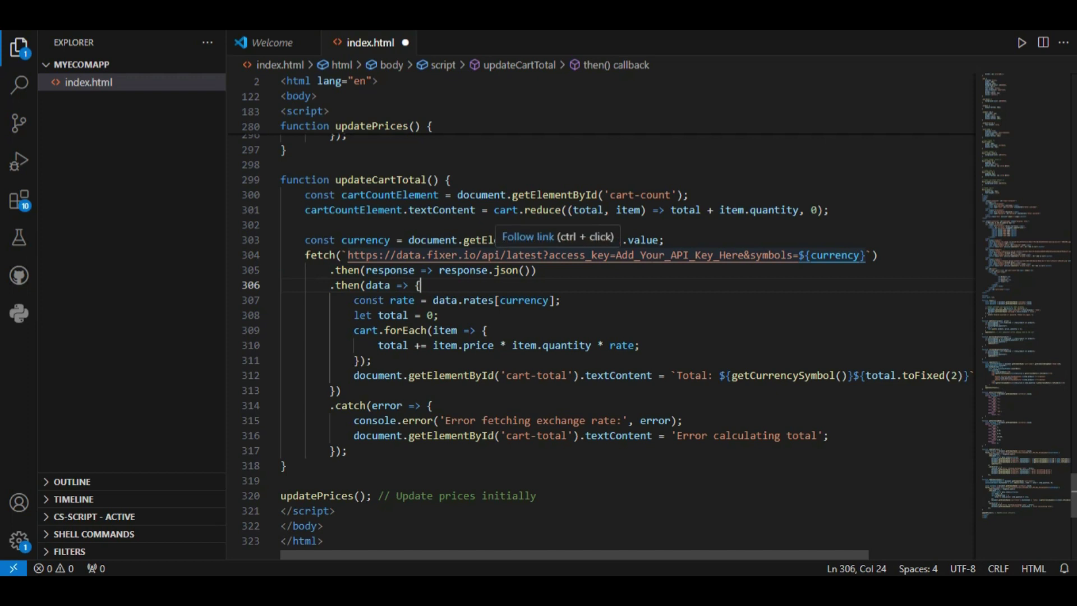
drag(617, 255, 739, 255)
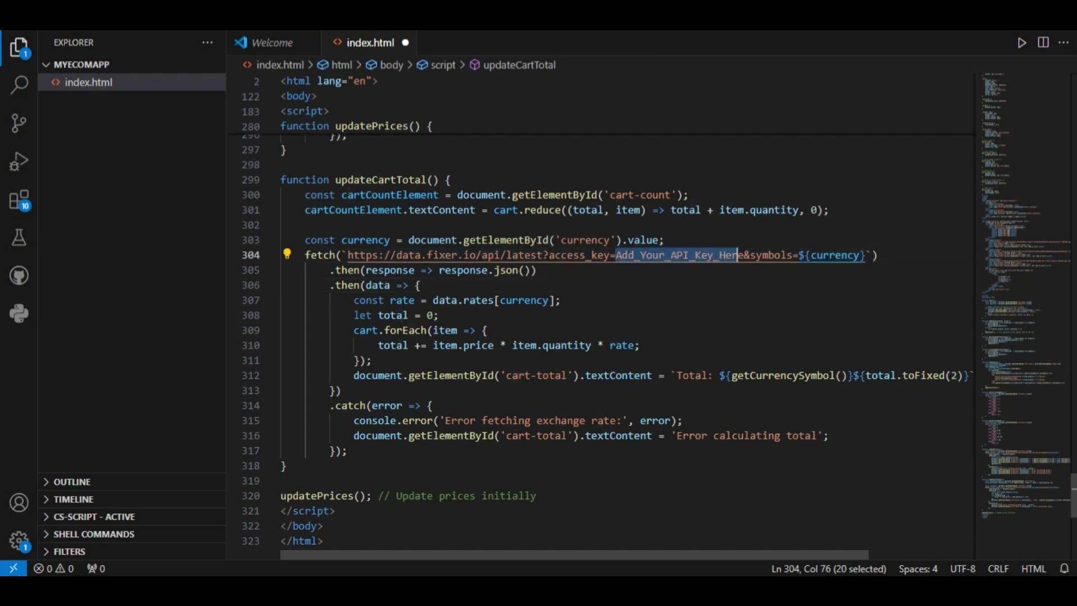
click(740, 256)
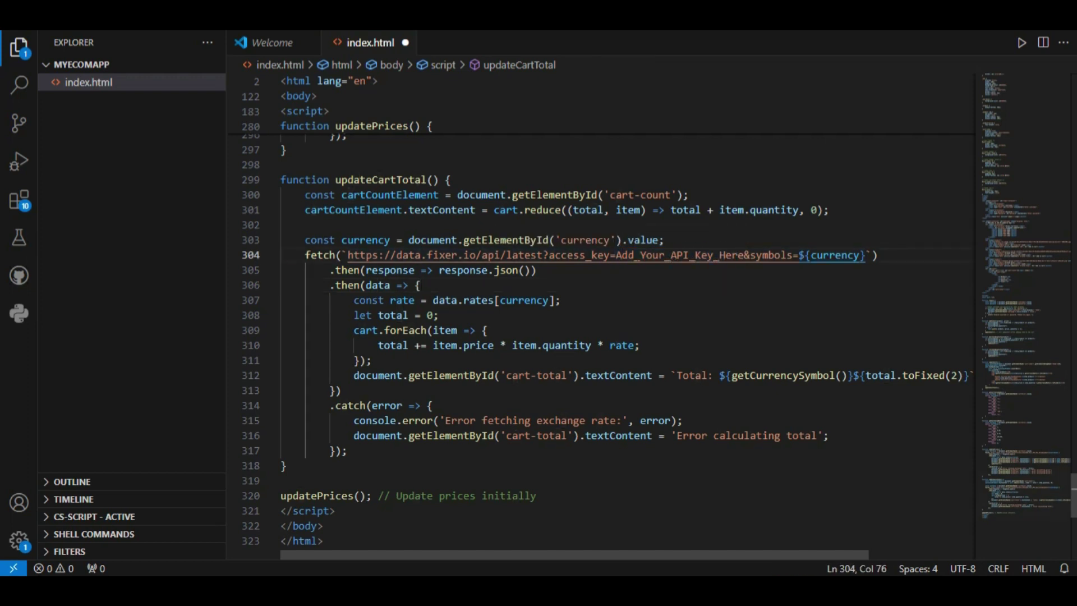
scroll(739, 255, down, 5)
scroll(740, 255, down, 2)
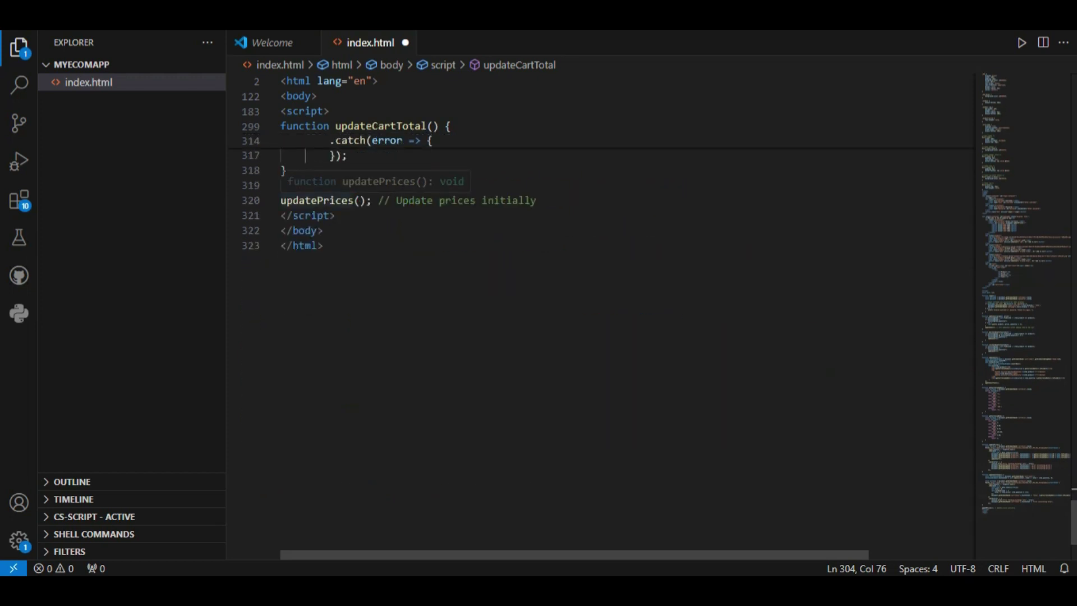
click(280, 200)
drag(281, 200, 324, 245)
click(324, 244)
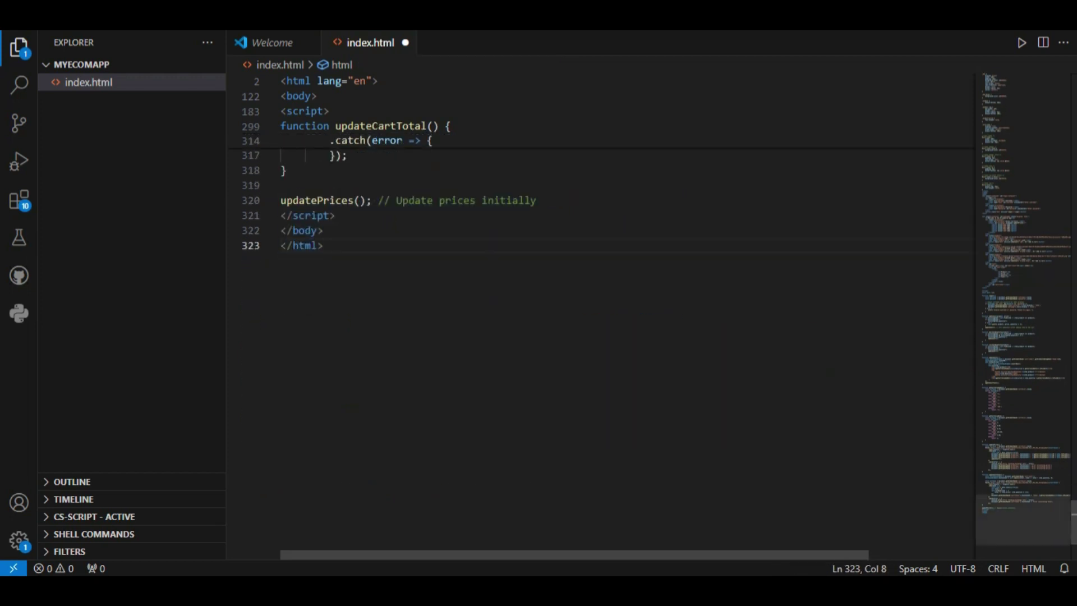
drag(1075, 522, 1074, 84)
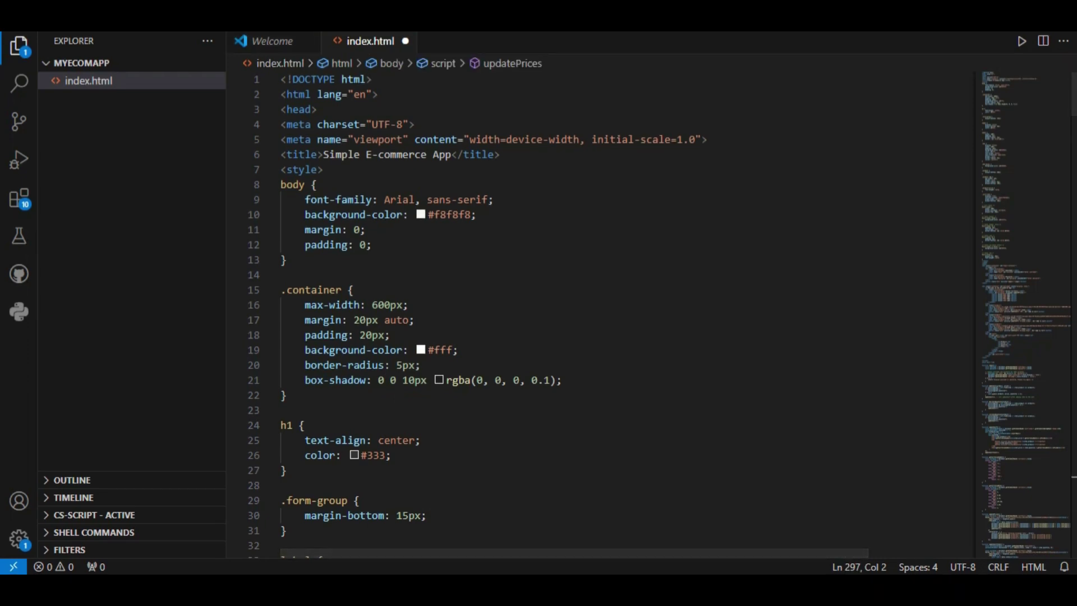
Start debugging index.html from the Run menu using Web App (Chrome).
key(alt+r)
key(Down)
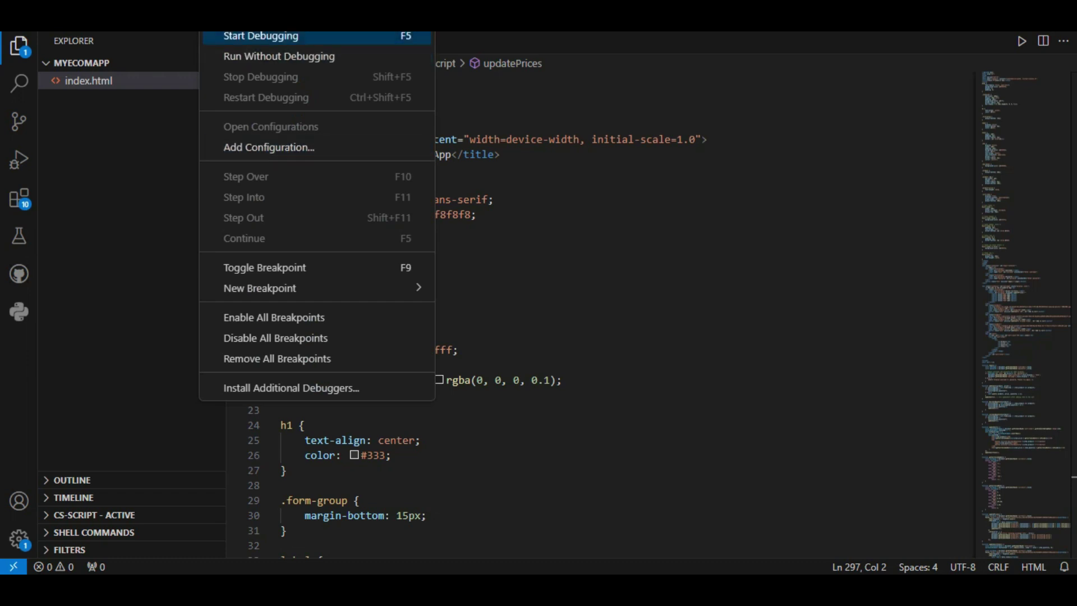
key(Down)
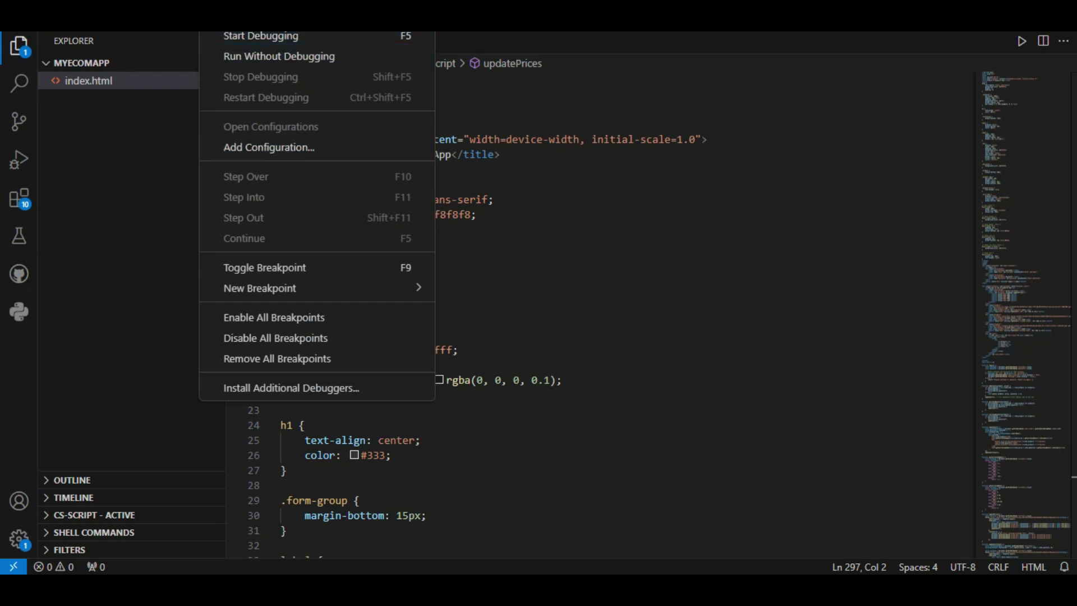
key(Down)
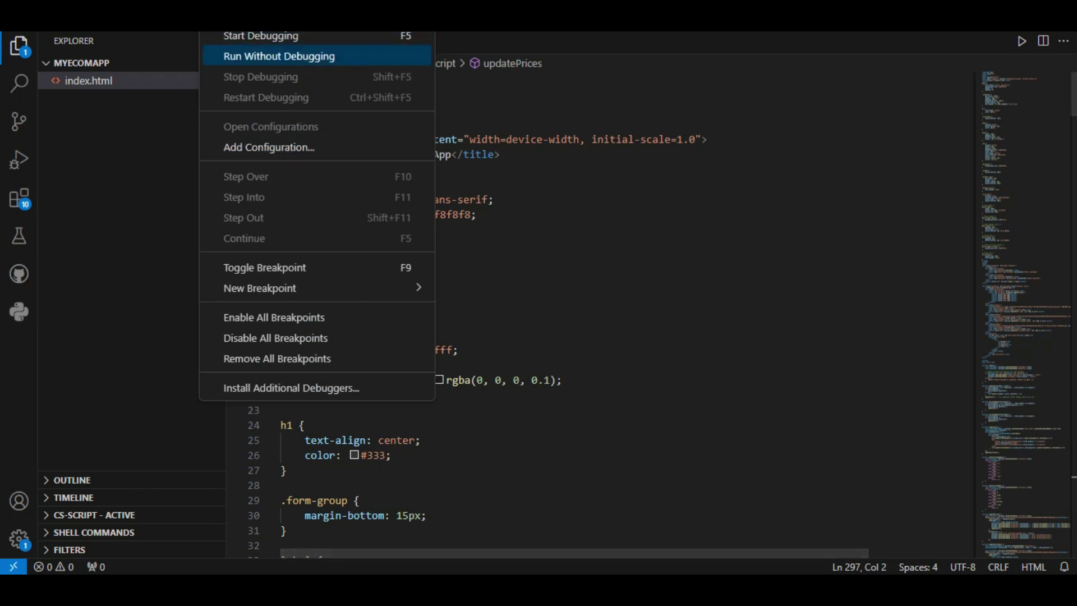
key(Up)
key(Return)
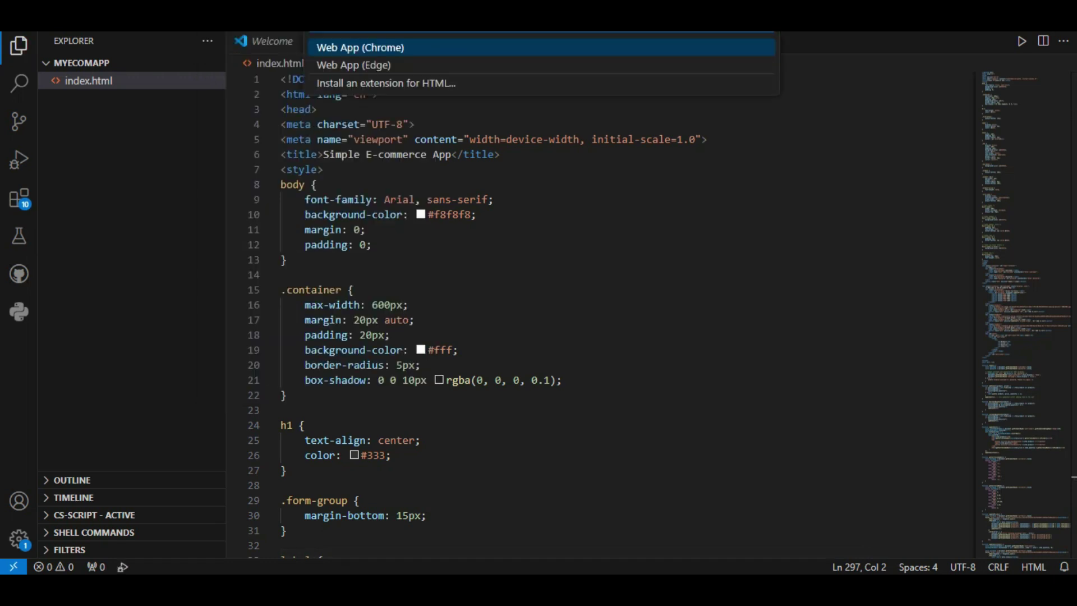
key(Return)
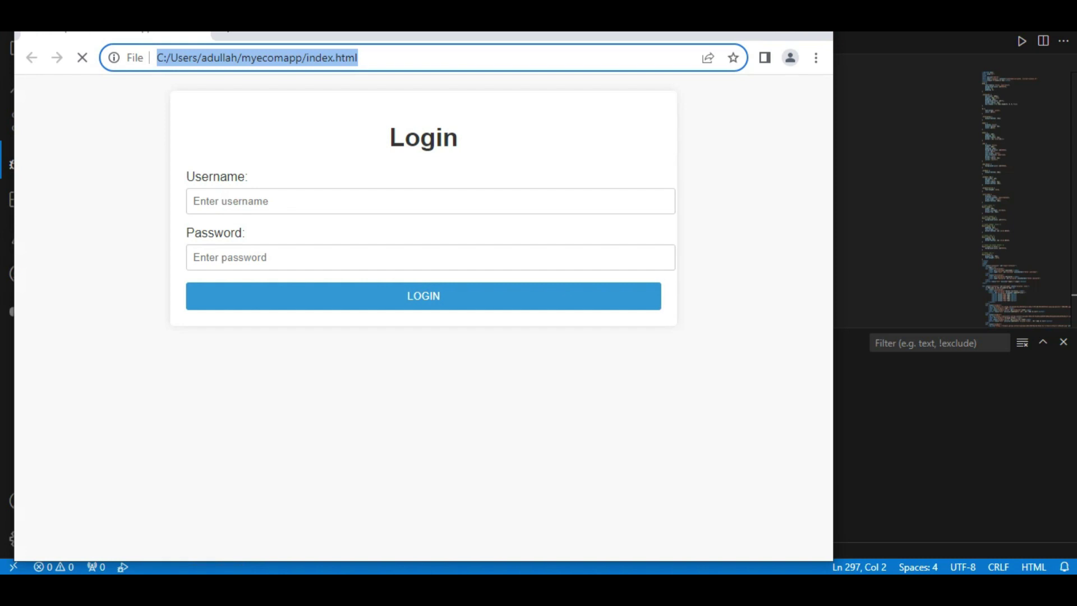
text(u)
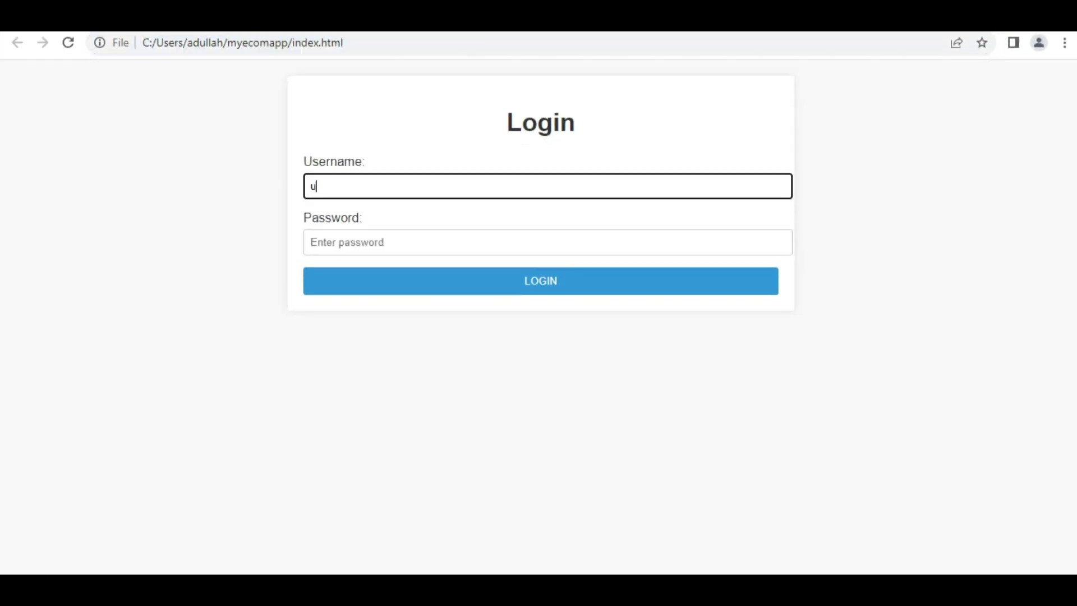
text(ser)
Log in with the prefilled sample username and password.
key(Tab)
text(p)
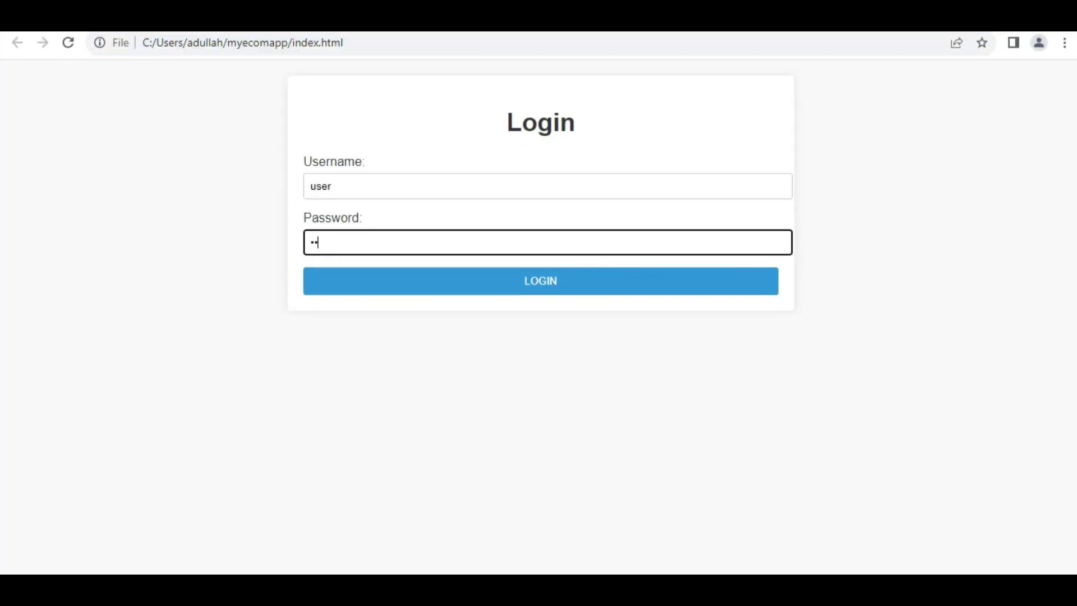
text(assword)
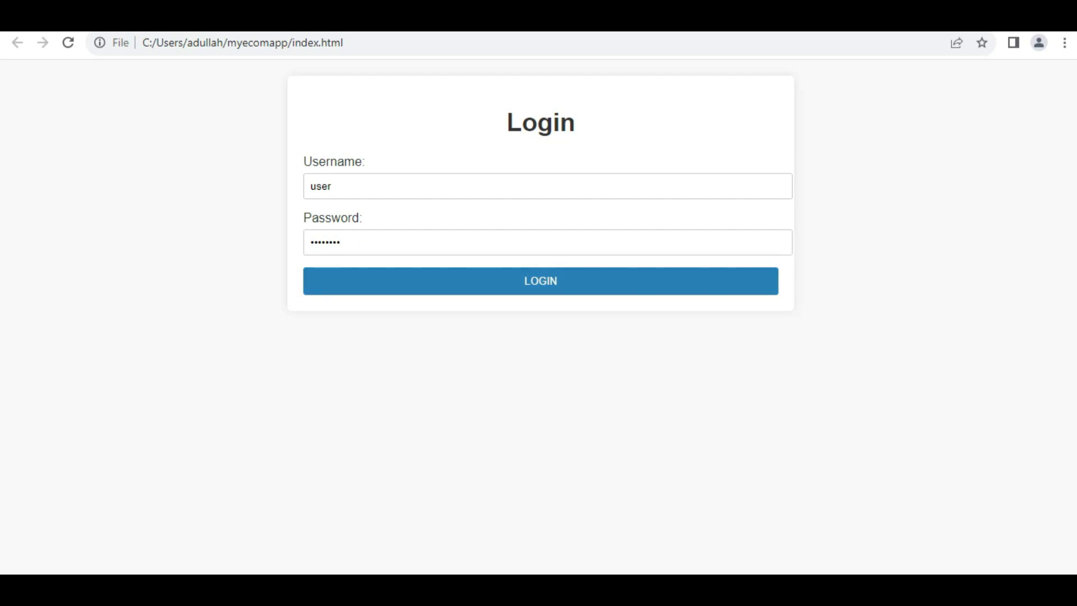
click(547, 281)
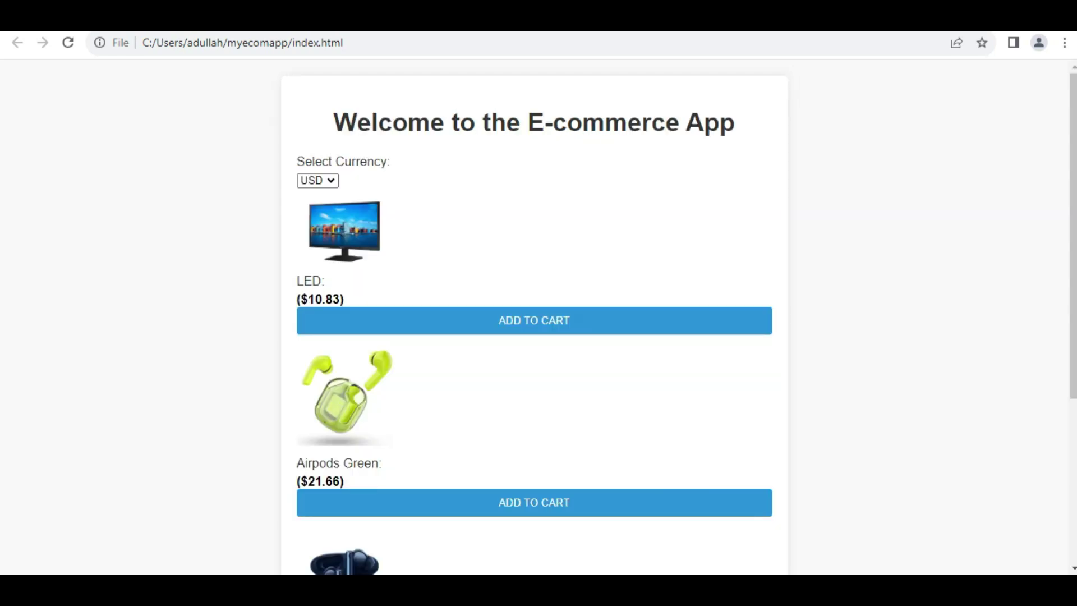
scroll(539, 320, down, 3)
scroll(539, 320, up, 2)
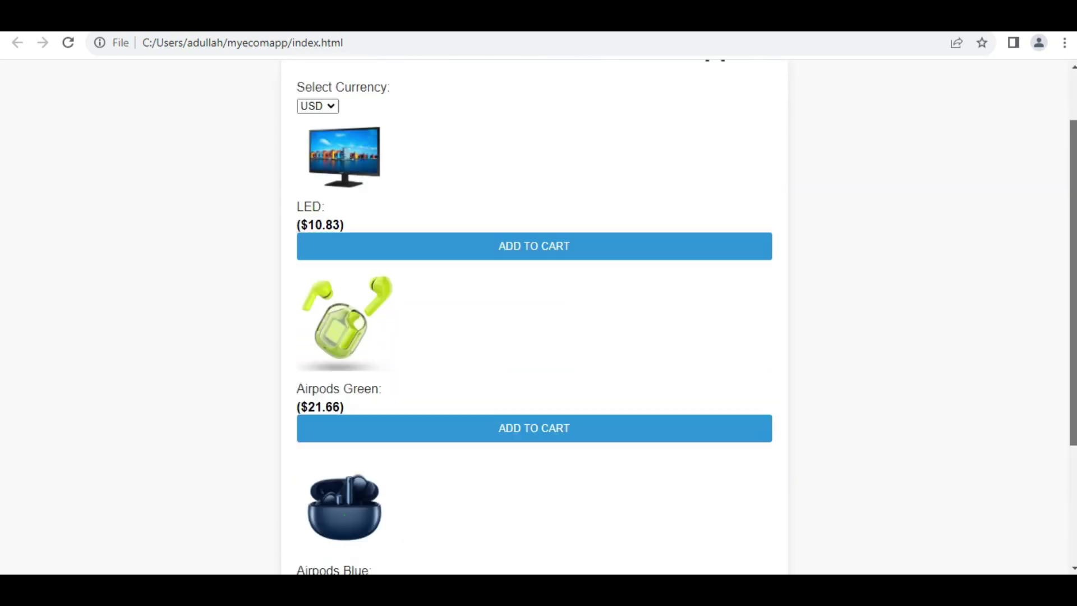
scroll(539, 320, up, 1)
scroll(538, 321, down, 2)
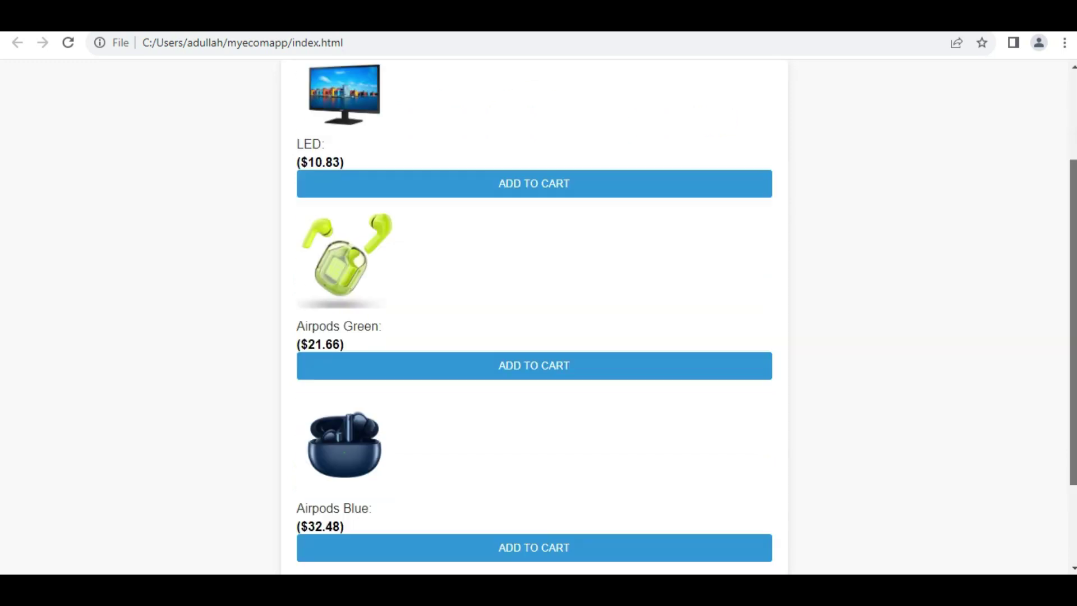
scroll(539, 320, down, 1)
scroll(539, 320, up, 3)
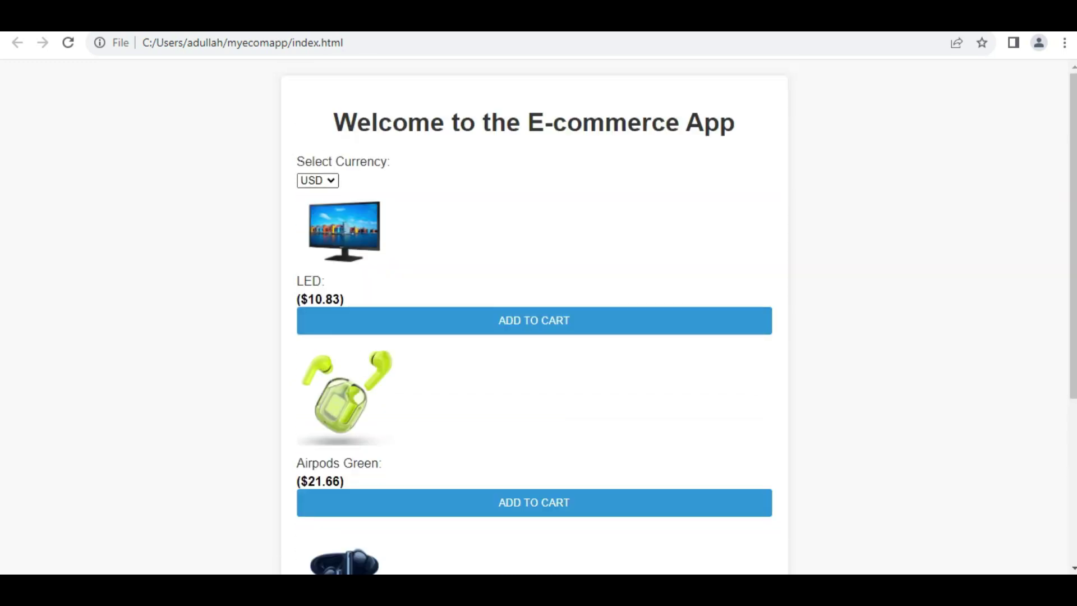
Choose PKR as the currency and confirm the LED price shows Rs3017.96.
click(318, 180)
key(Escape)
key(p)
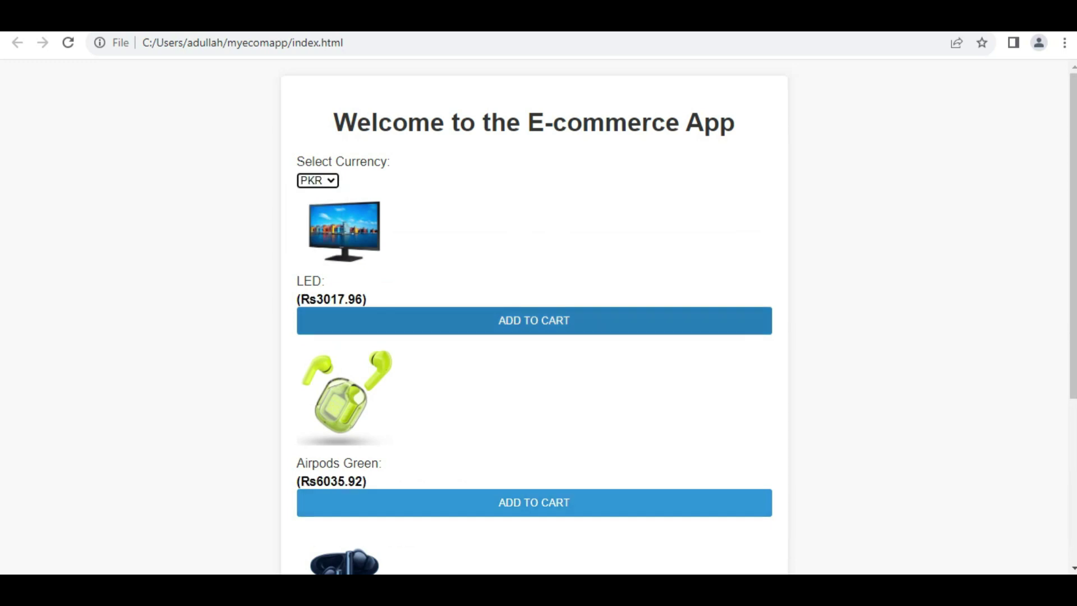
drag(296, 300, 367, 299)
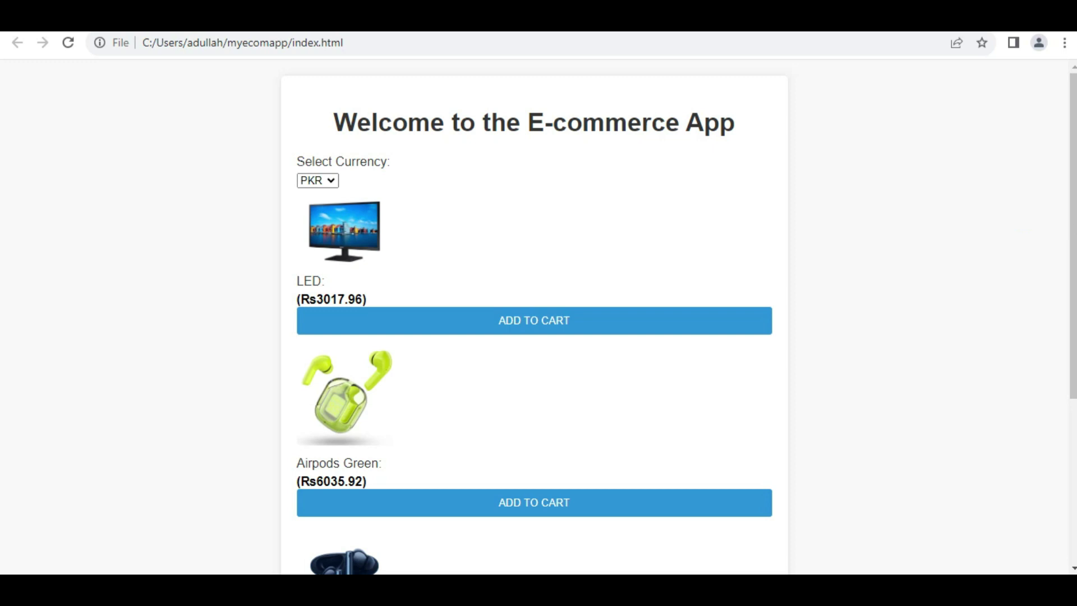
scroll(538, 321, down, 1)
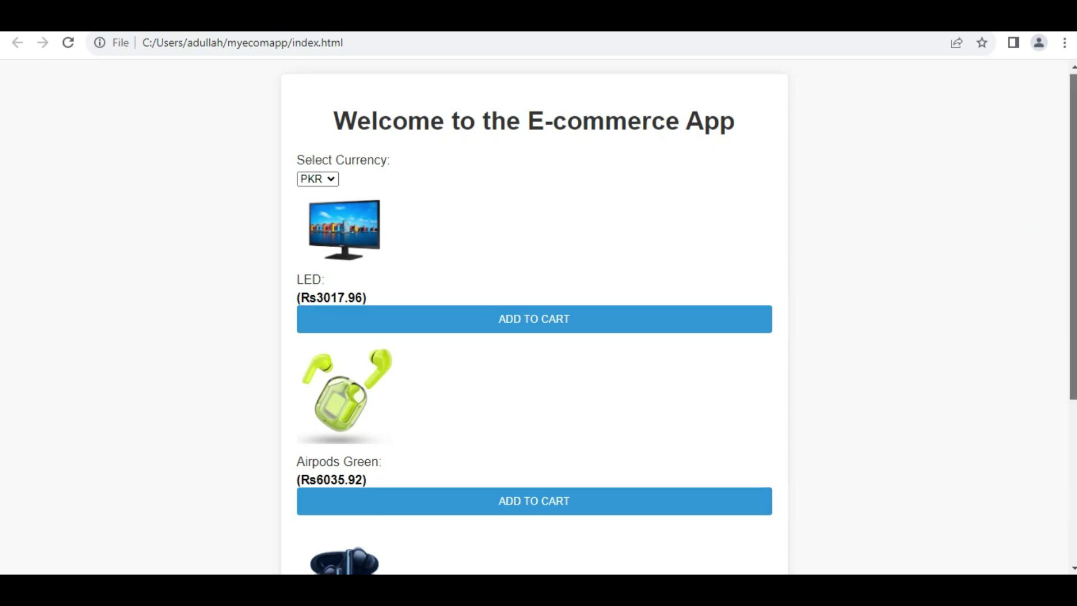
scroll(539, 320, down, 1)
scroll(538, 320, down, 2)
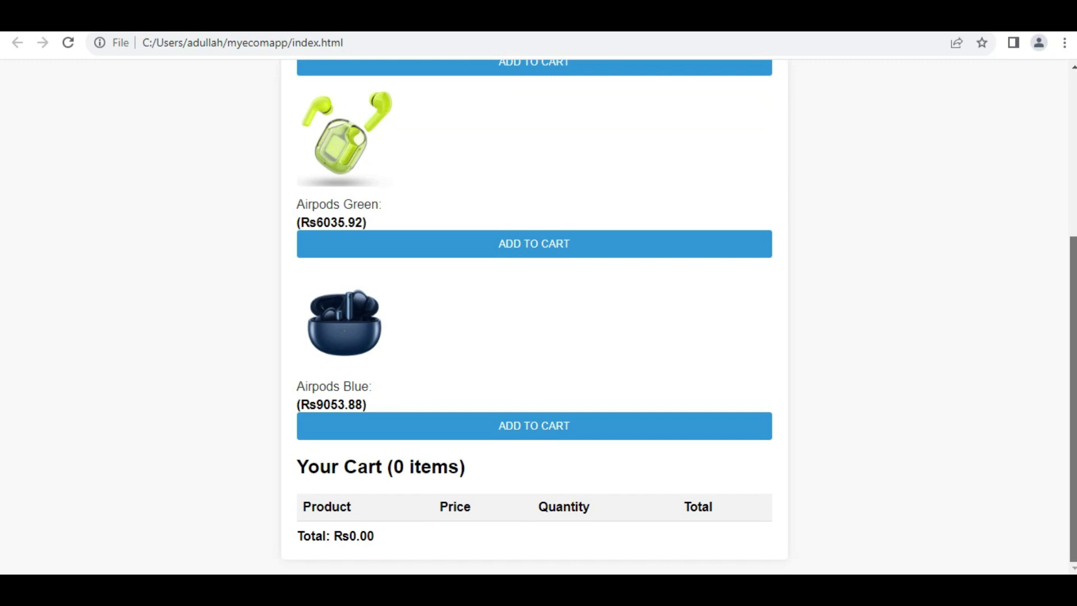
scroll(540, 320, up, 2)
scroll(539, 320, up, 1)
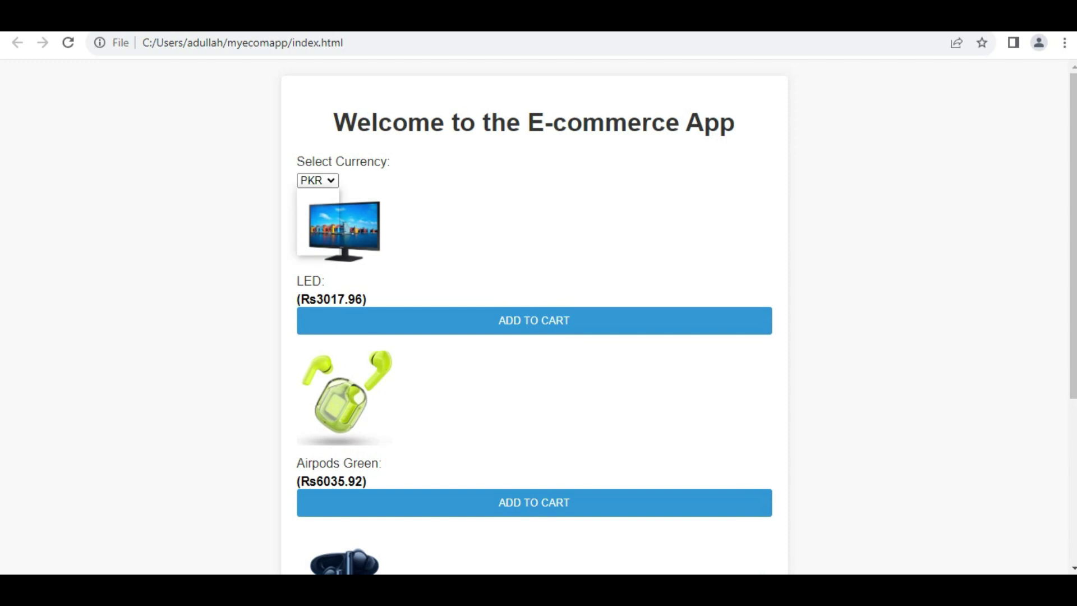
Keep PKR selected and raise the LED quantity in the cart to 2.
click(318, 181)
key(Escape)
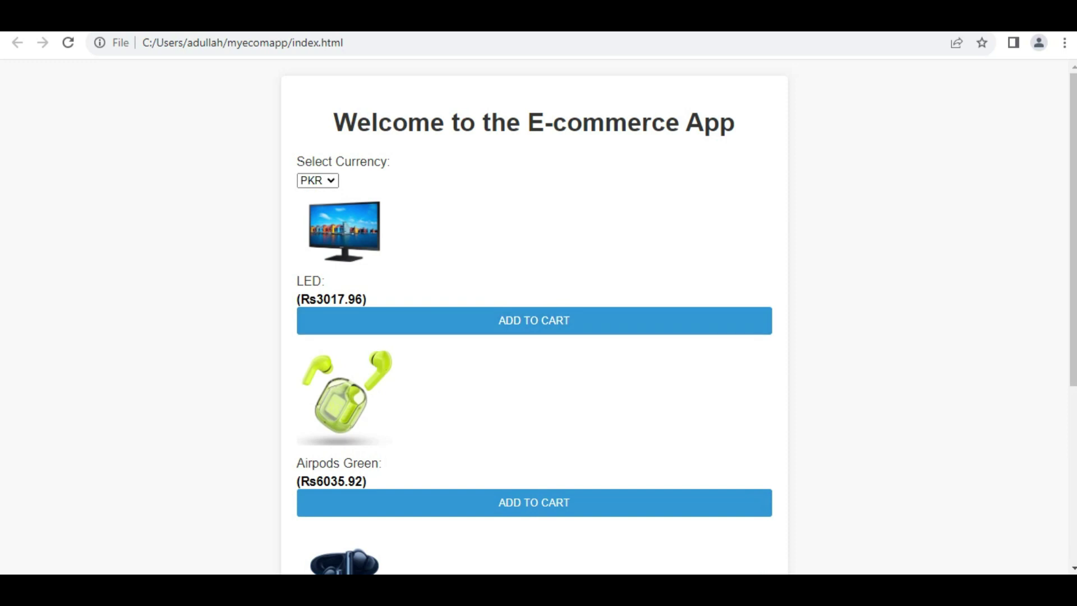
scroll(539, 316, down, 3)
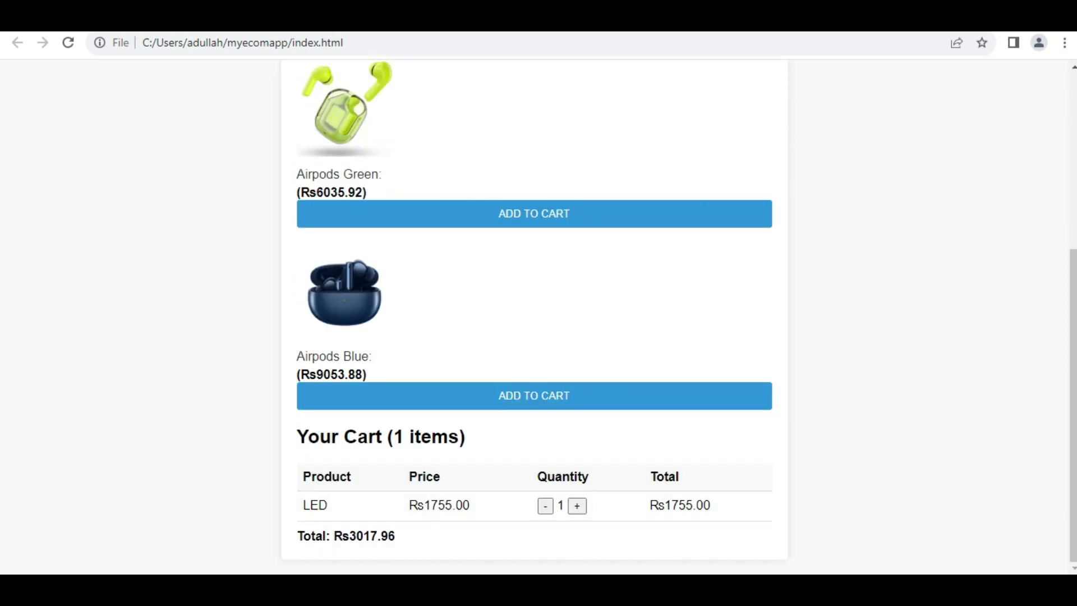
drag(303, 505, 329, 505)
drag(410, 505, 472, 505)
click(472, 505)
click(577, 506)
drag(396, 536, 297, 536)
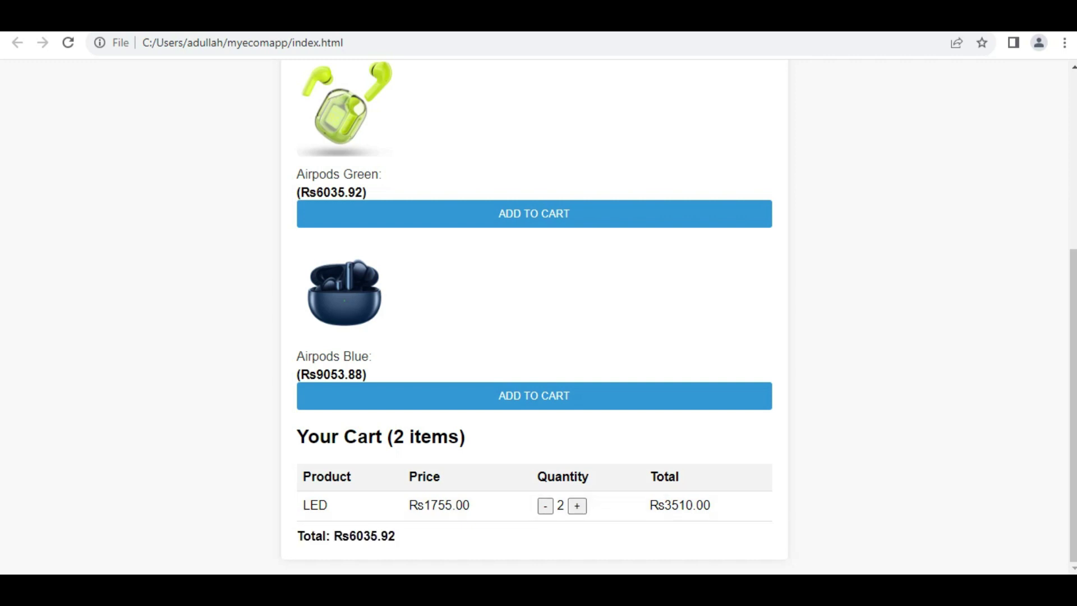
Add Airpods Blue to the cart and raise its quantity to 2, making 4 items.
click(534, 396)
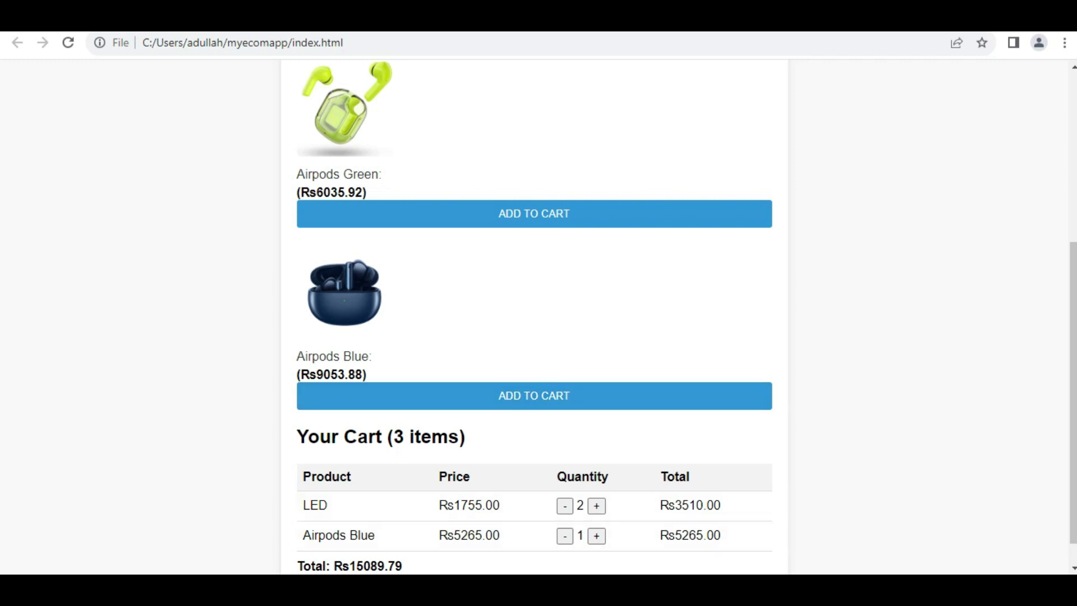
scroll(539, 320, down, 1)
drag(403, 536, 350, 536)
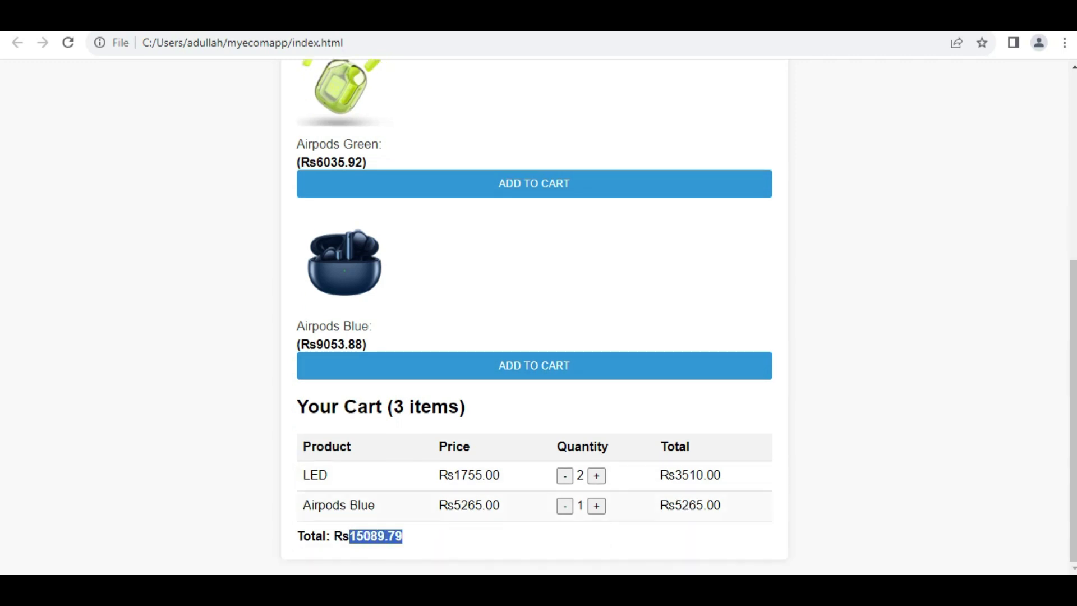
drag(722, 506, 674, 506)
click(640, 505)
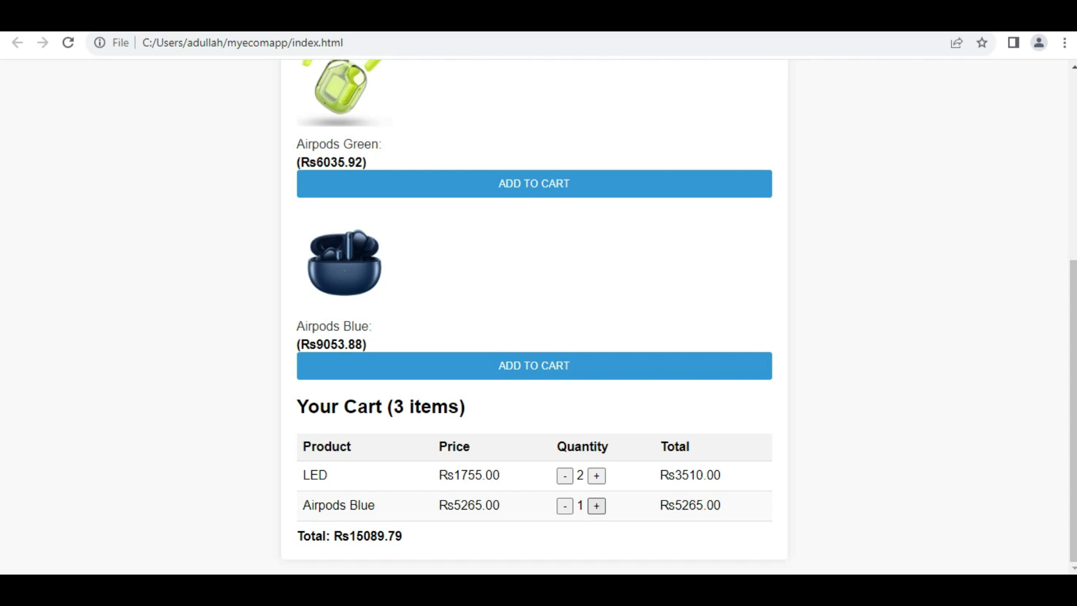
click(596, 505)
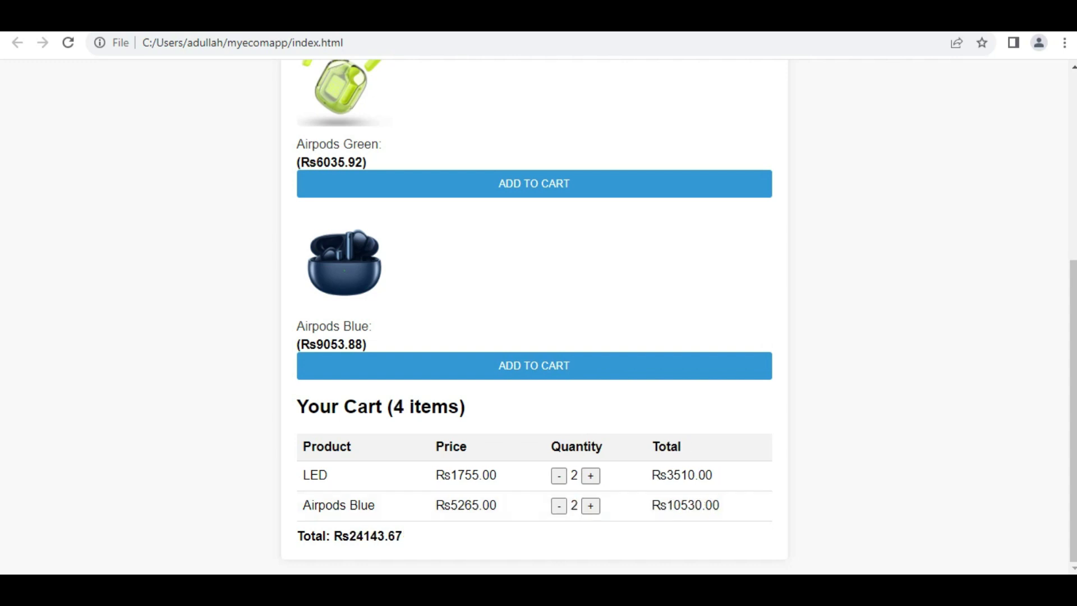
drag(465, 407, 297, 406)
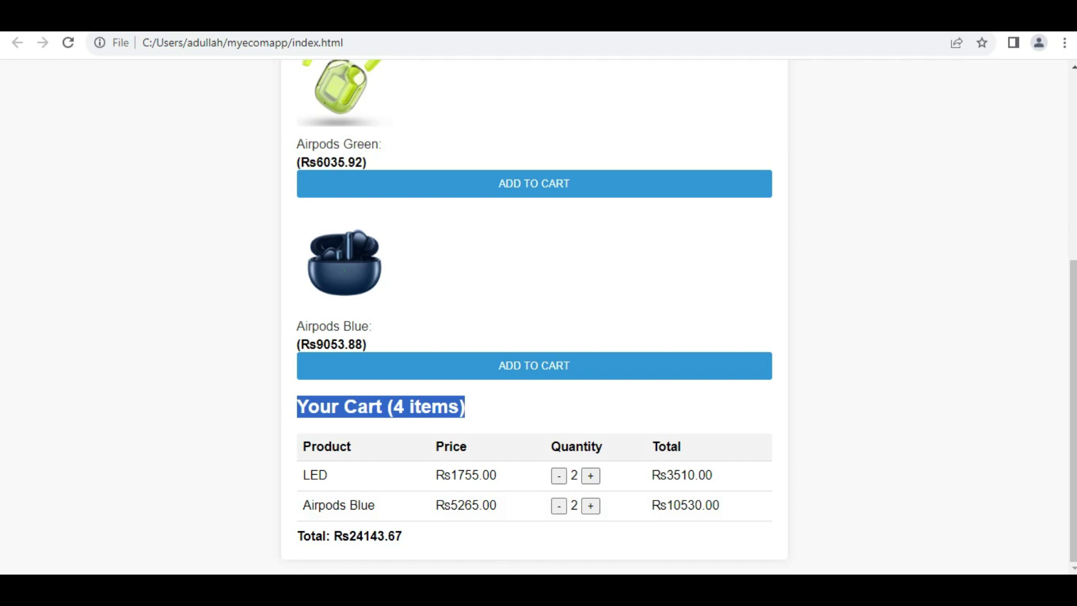
click(522, 406)
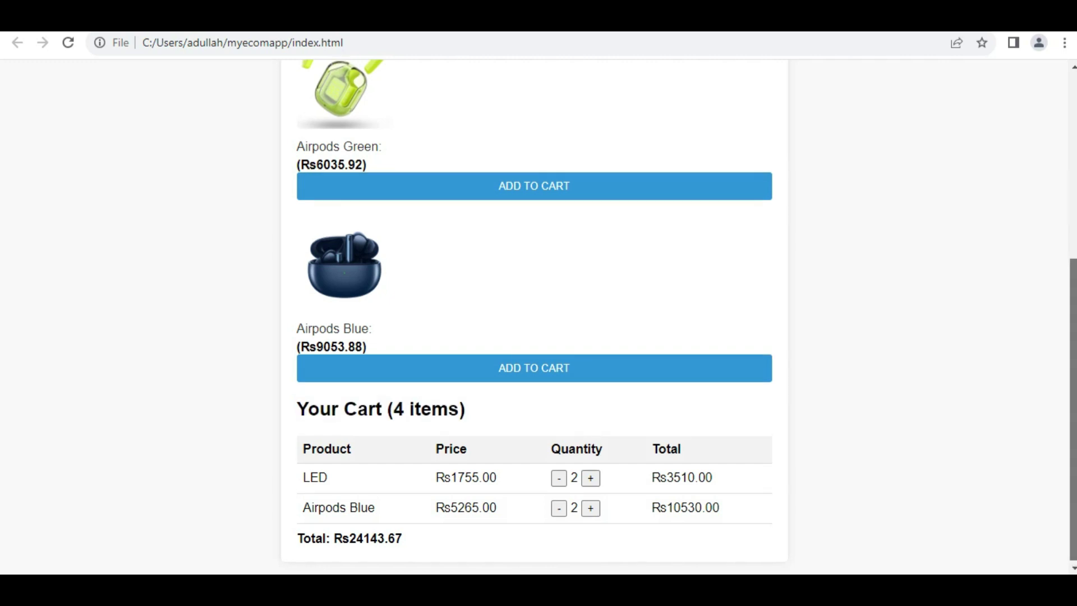
scroll(539, 336, up, 4)
Choose USD, then check the LED's dollar price and the $86.61 cart total.
click(318, 181)
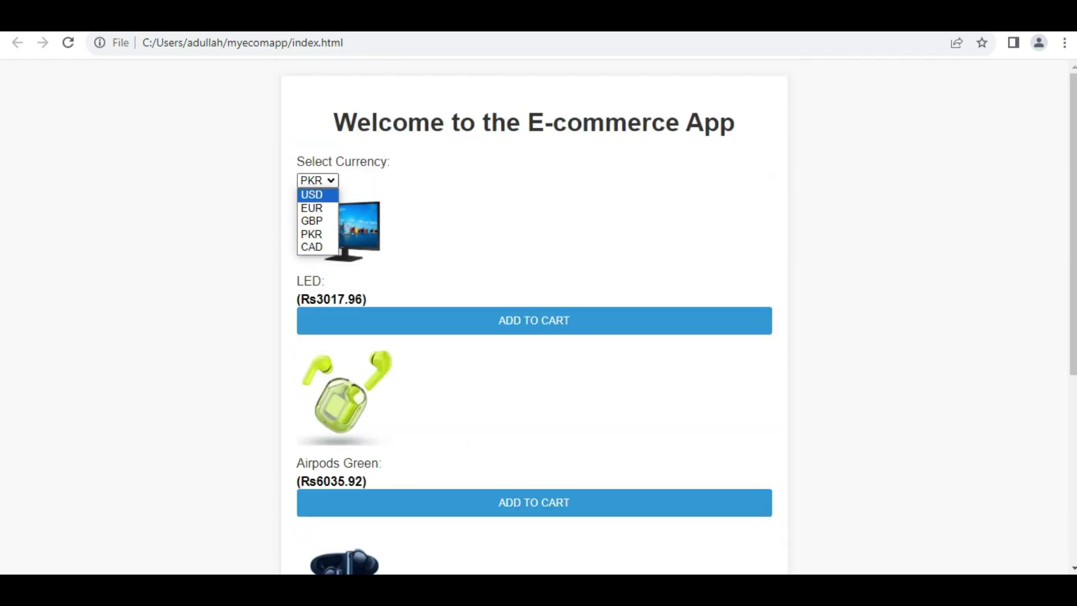
click(312, 195)
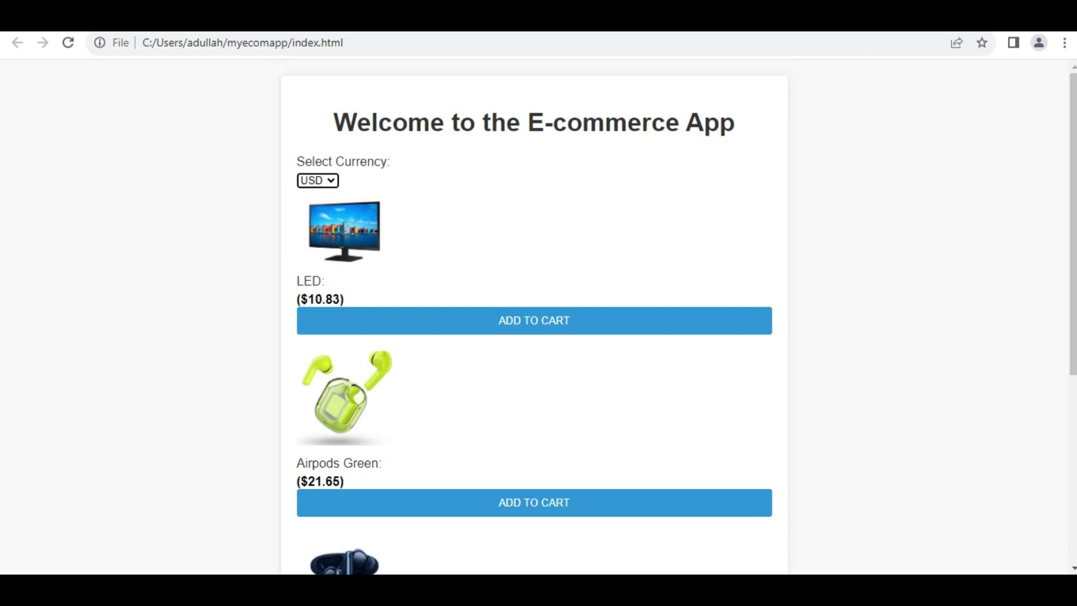
scroll(538, 337, down, 4)
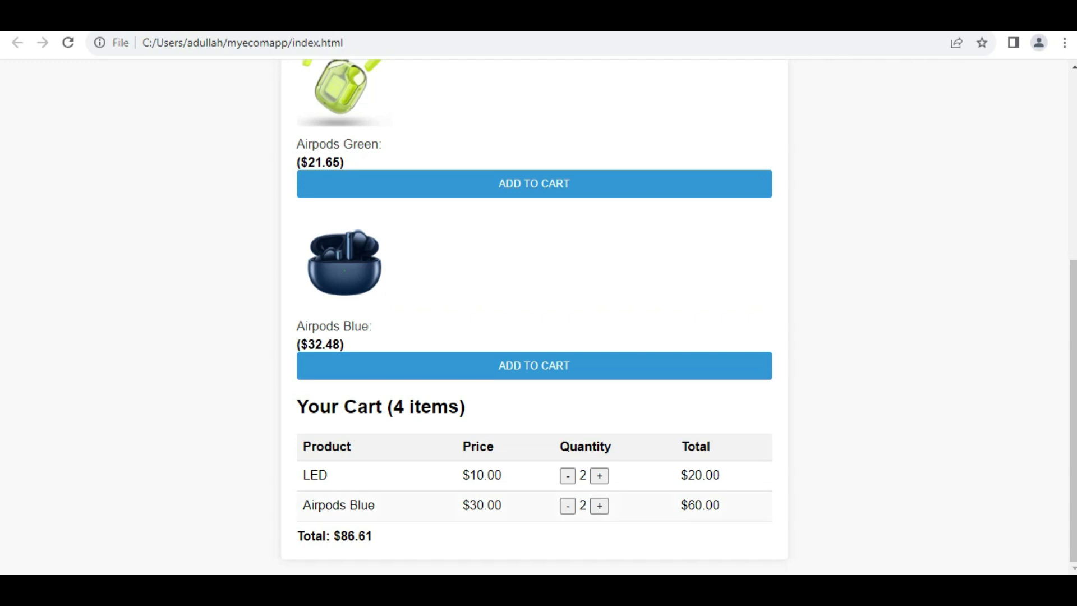
drag(462, 475, 502, 476)
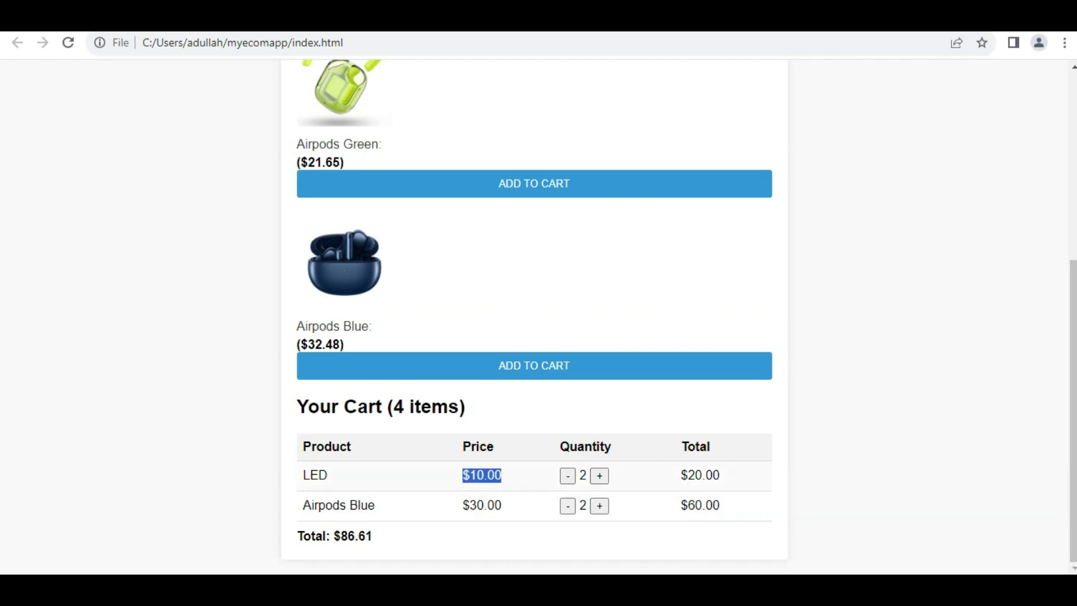
click(503, 476)
drag(374, 536, 297, 536)
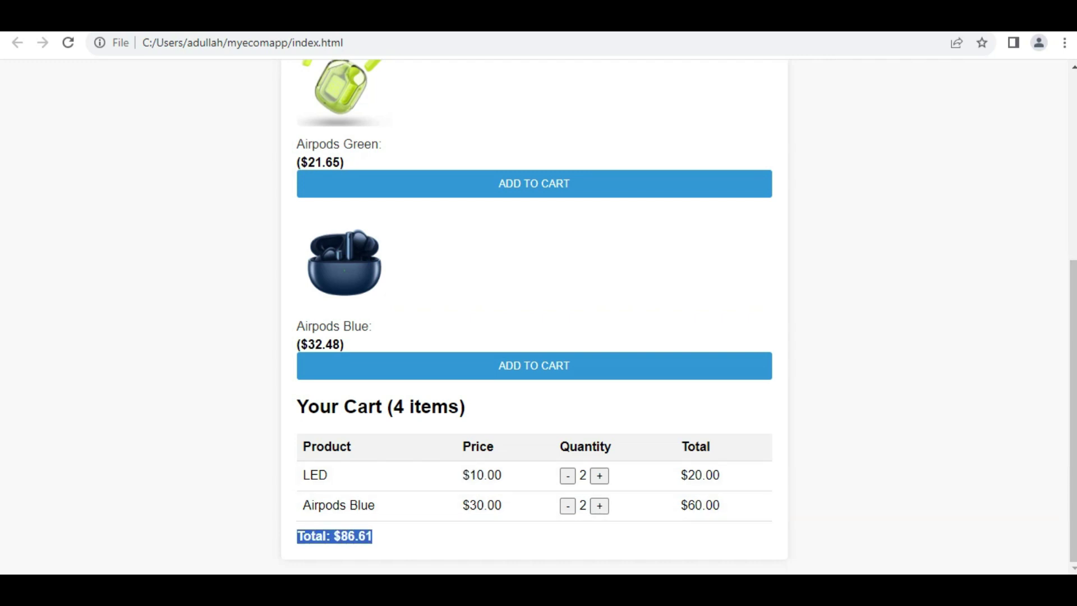
click(297, 536)
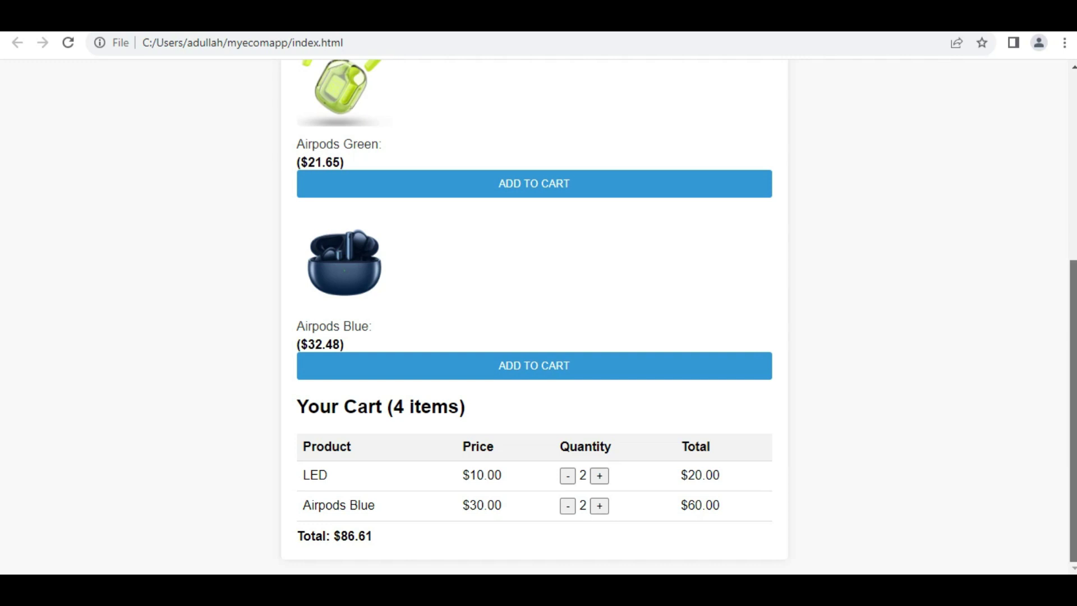
scroll(540, 337, up, 1)
scroll(539, 337, up, 2)
scroll(539, 337, up, 1)
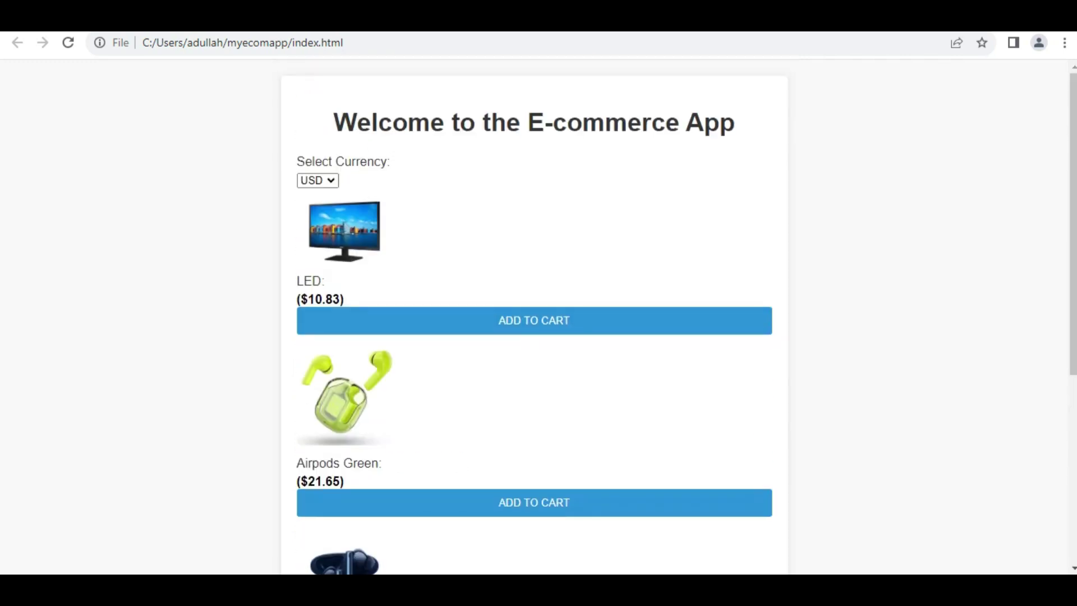